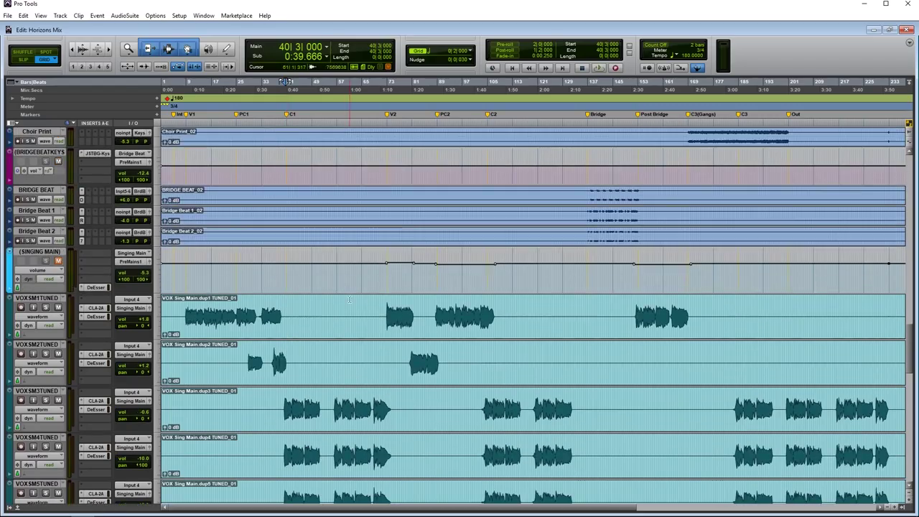
Step: Scroll to the Singing Main VOXSM tracks, play them zoomed in closer, then stop
{"action": "scroll", "coordinate": [296, 305], "scroll_direction": "up", "scroll_amount": 3}
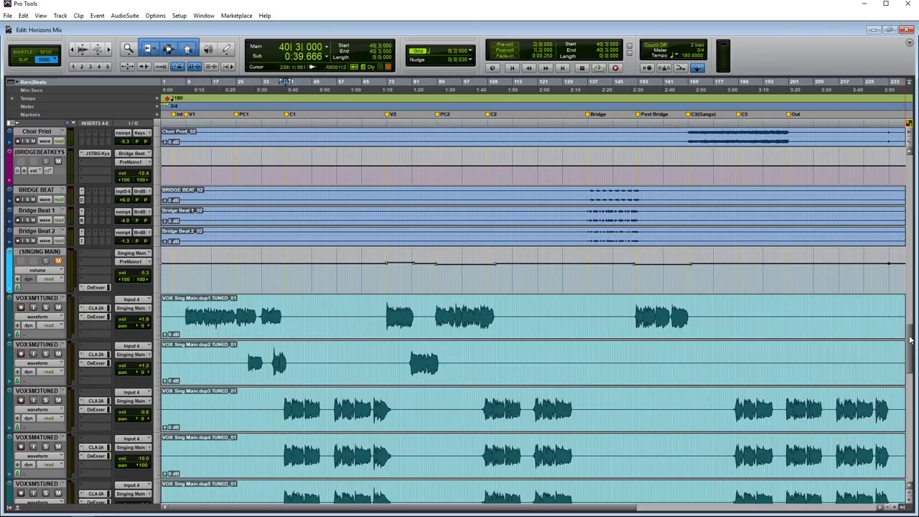
{"action": "scroll", "coordinate": [909, 340], "scroll_direction": "down", "scroll_amount": 3}
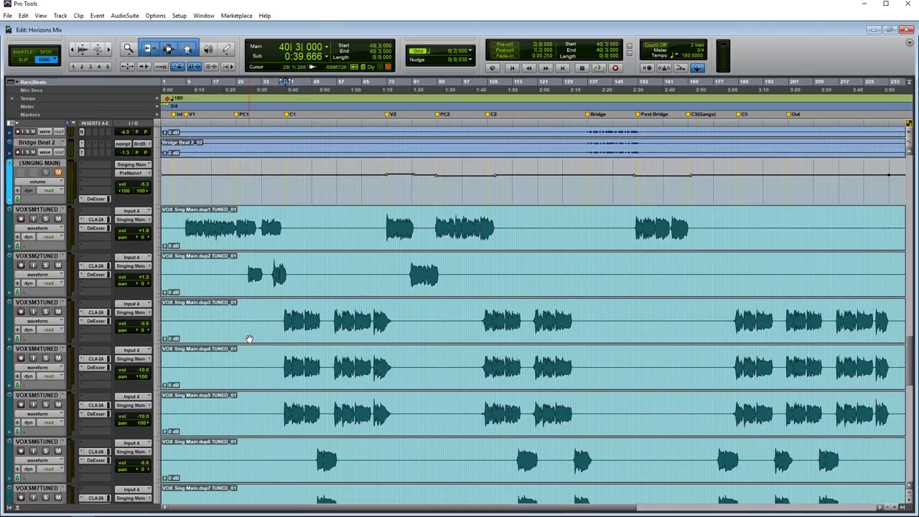
{"action": "key", "text": "space"}
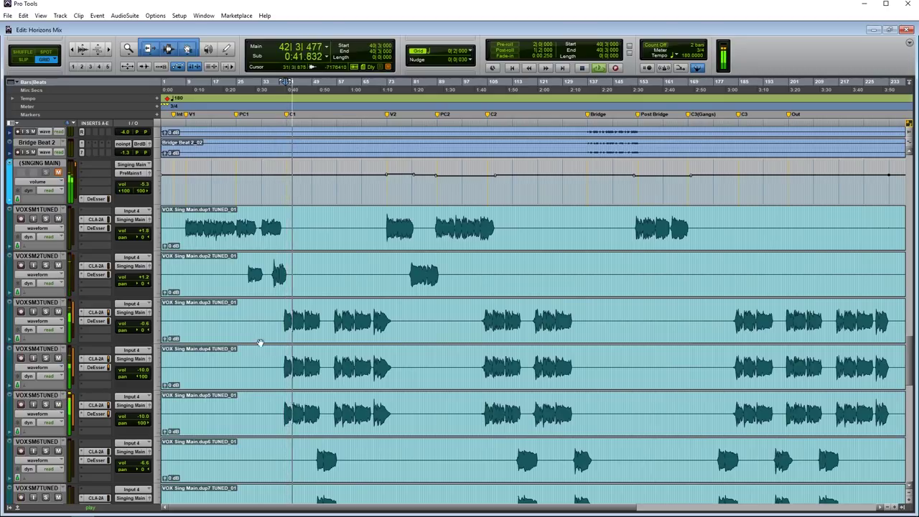
{"action": "scroll", "coordinate": [298, 341], "scroll_direction": "down", "scroll_amount": 1}
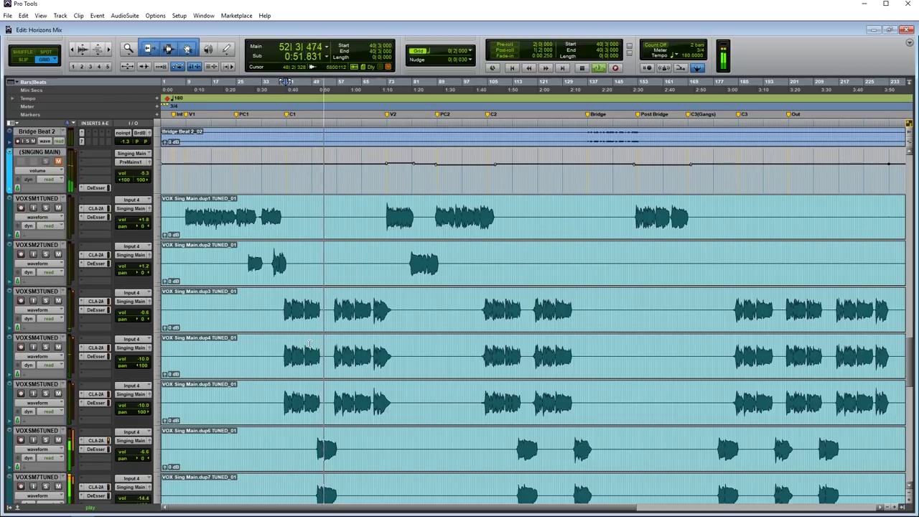
{"action": "key", "text": "ctrl+]"}
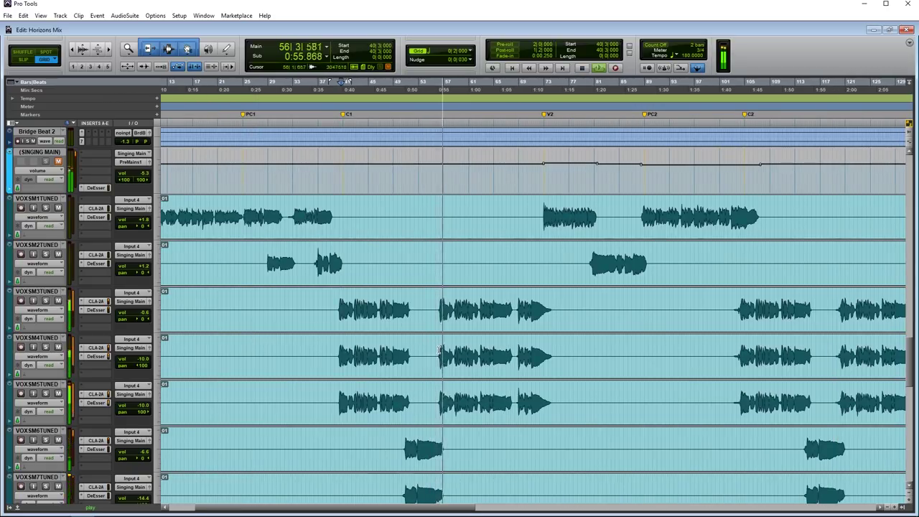
{"action": "key", "text": "space"}
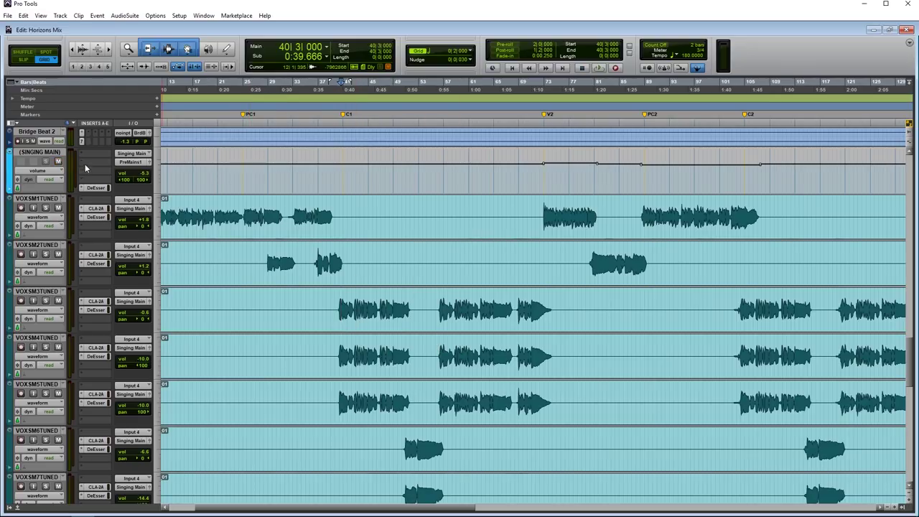
{"action": "left_click", "coordinate": [84, 168]}
Step: Insert JST BG-Vocals from the Joey Sturgis Tones multichannel plug-ins on Singing Main
{"action": "mouse_move", "coordinate": [130, 176]}
{"action": "mouse_move", "coordinate": [243, 273]}
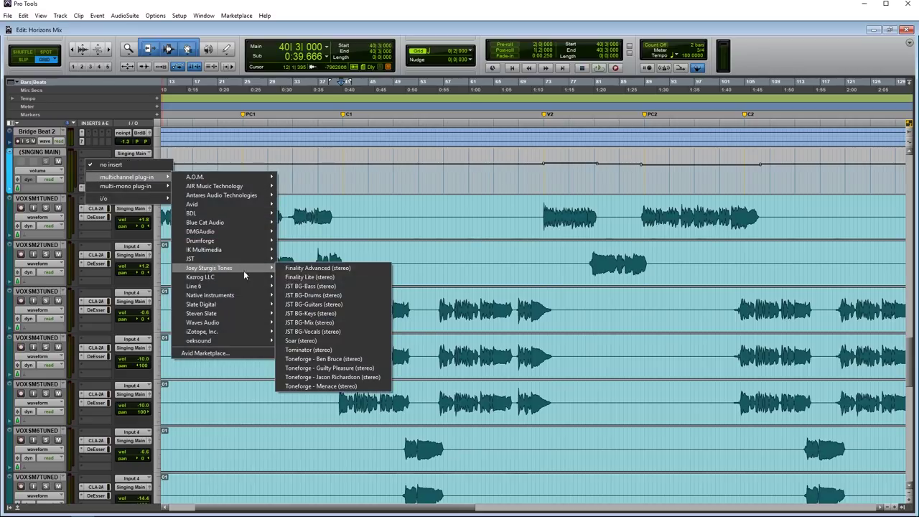
{"action": "left_click", "coordinate": [316, 330]}
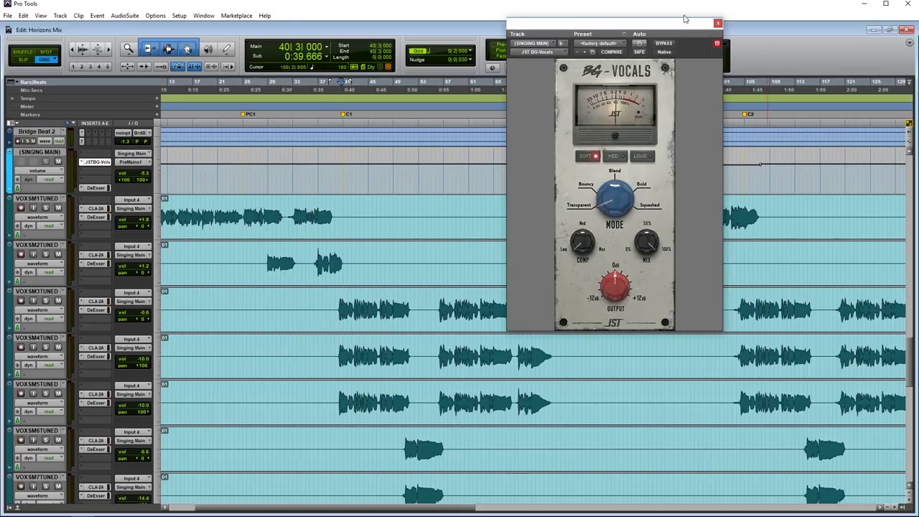
Step: Reposition the BG-Vocals window and switch the plug-in to bypass
{"action": "left_click_drag", "start_coordinate": [617, 26], "coordinate": [421, 42]}
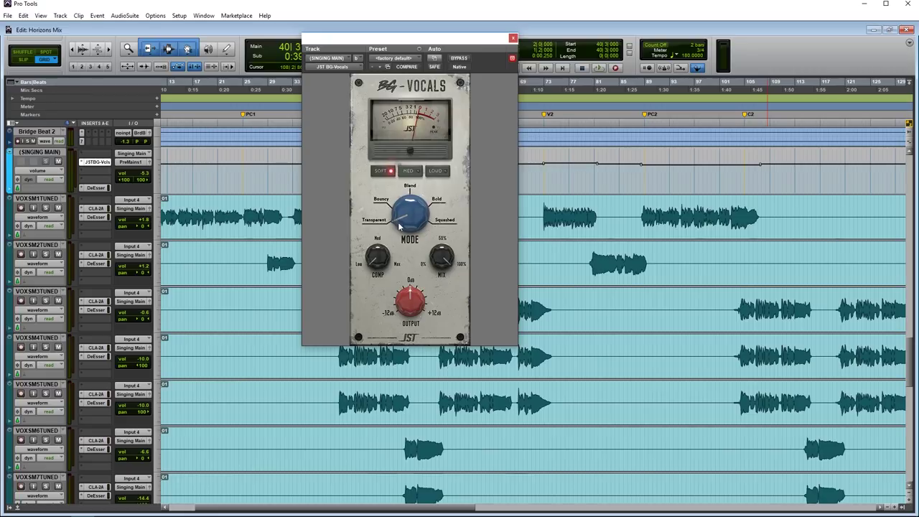
{"action": "mouse_move", "coordinate": [375, 246]}
{"action": "left_click_drag", "start_coordinate": [404, 41], "coordinate": [683, 44]}
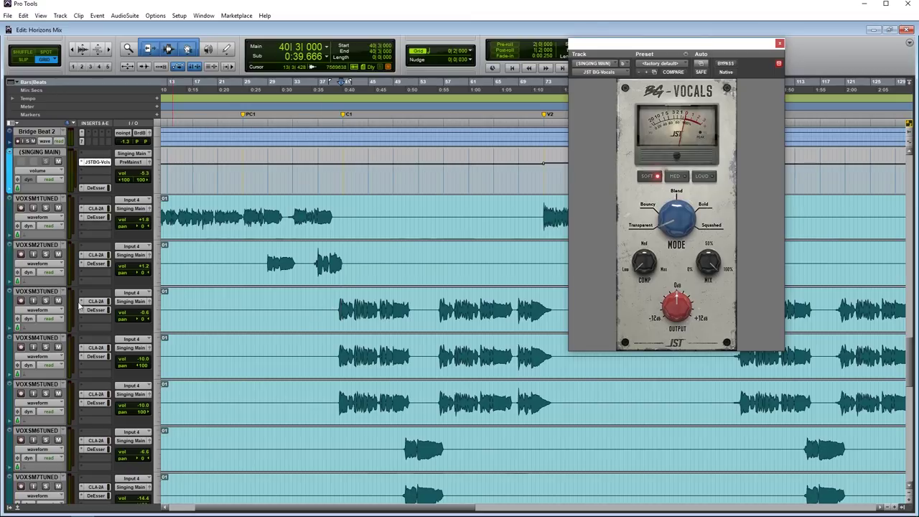
{"action": "left_click", "coordinate": [725, 63]}
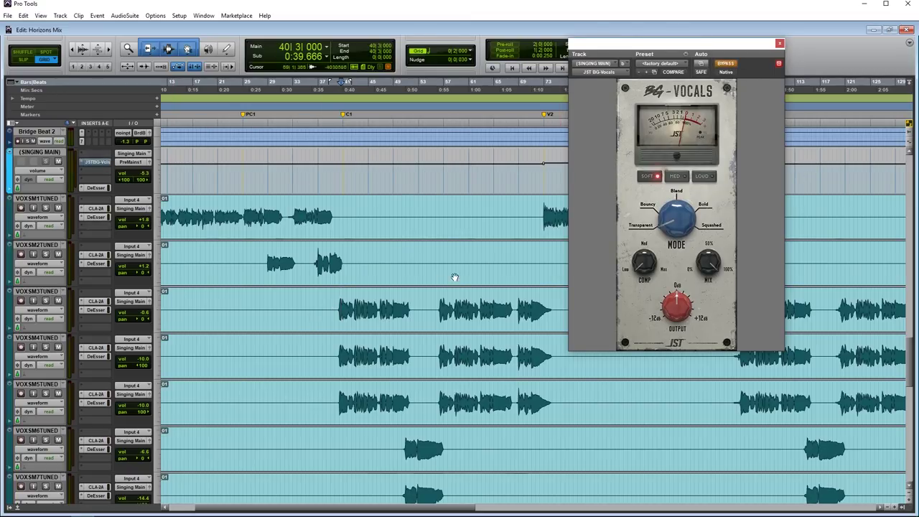
Step: Play the vocals from 39|3|000 with BG-Vocals bypassed, then stop
{"action": "left_click", "coordinate": [333, 302]}
{"action": "key", "text": "space"}
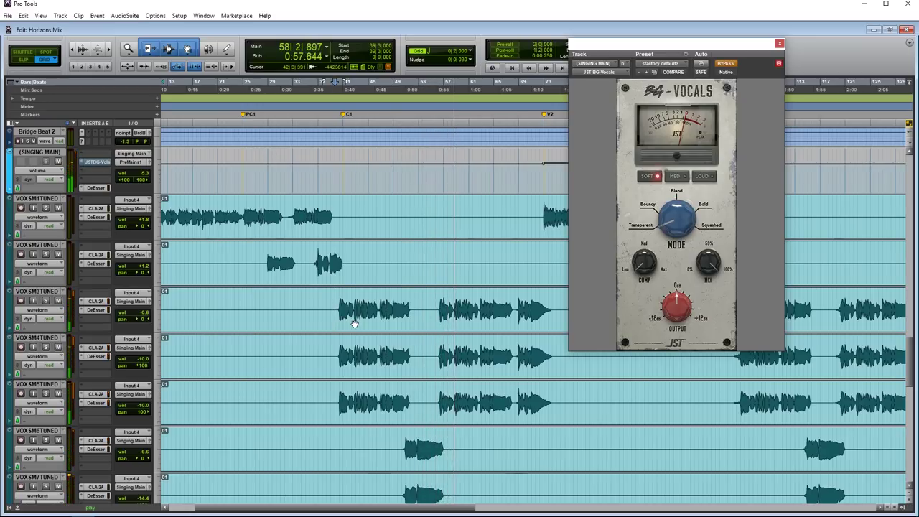
{"action": "key", "text": "space"}
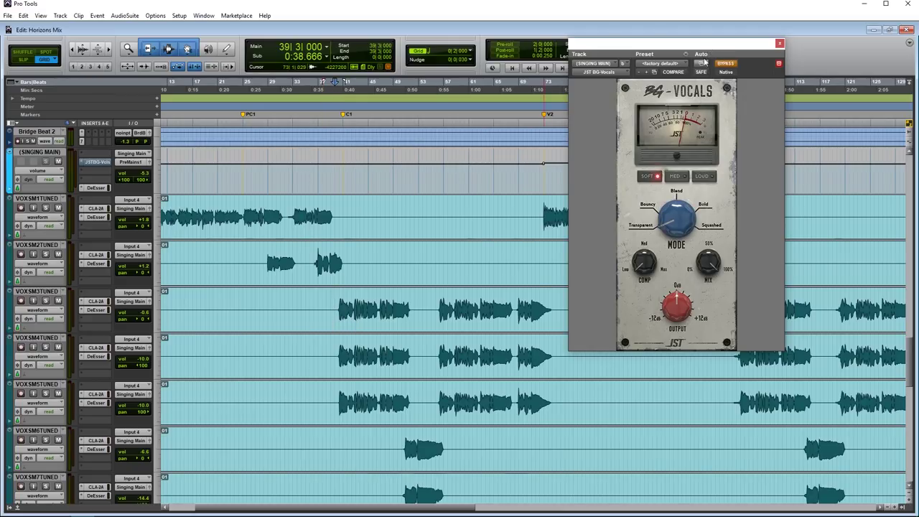
Step: Take BG-Vocals out of bypass and select the VOXSM3–VOXSM4 phrase around bar 40
{"action": "mouse_move", "coordinate": [653, 304]}
{"action": "left_click_drag", "start_coordinate": [721, 50], "coordinate": [695, 48]}
{"action": "left_click", "coordinate": [703, 62]}
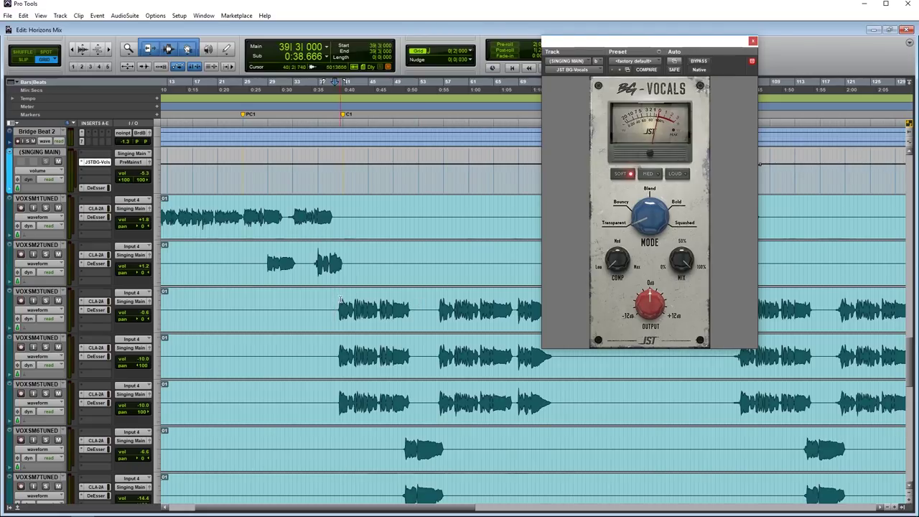
{"action": "left_click_drag", "start_coordinate": [338, 296], "coordinate": [441, 466]}
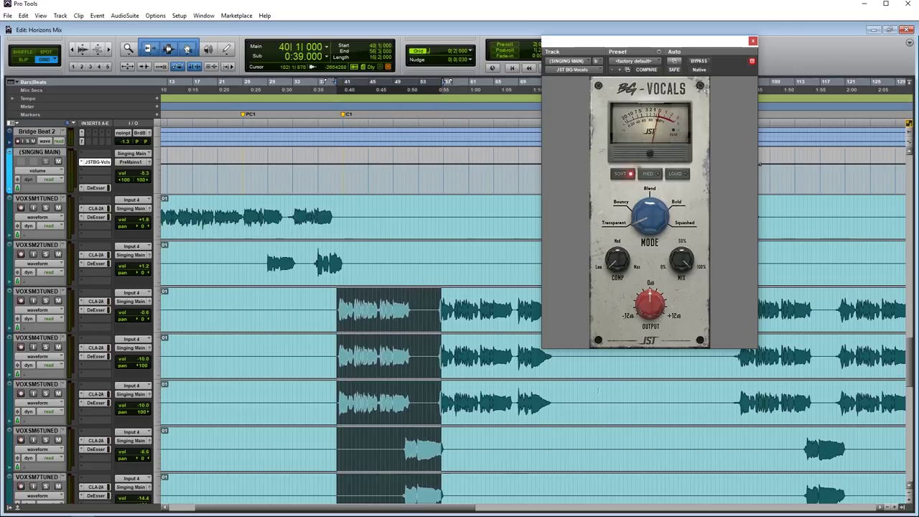
Step: While the phrase plays, switch BG-Vocals to MED and settle the compression at 41
{"action": "key", "text": "space"}
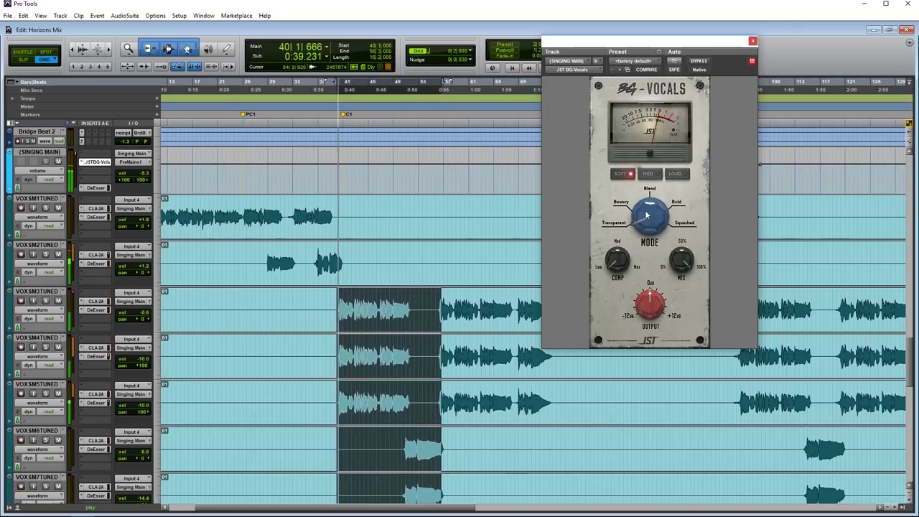
{"action": "left_click", "coordinate": [648, 173]}
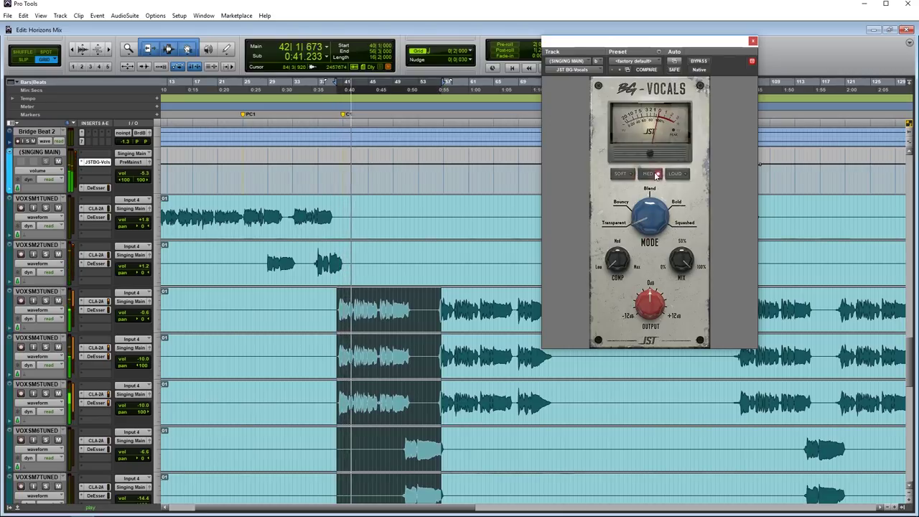
{"action": "left_click_drag", "start_coordinate": [613, 260], "coordinate": [614, 208]}
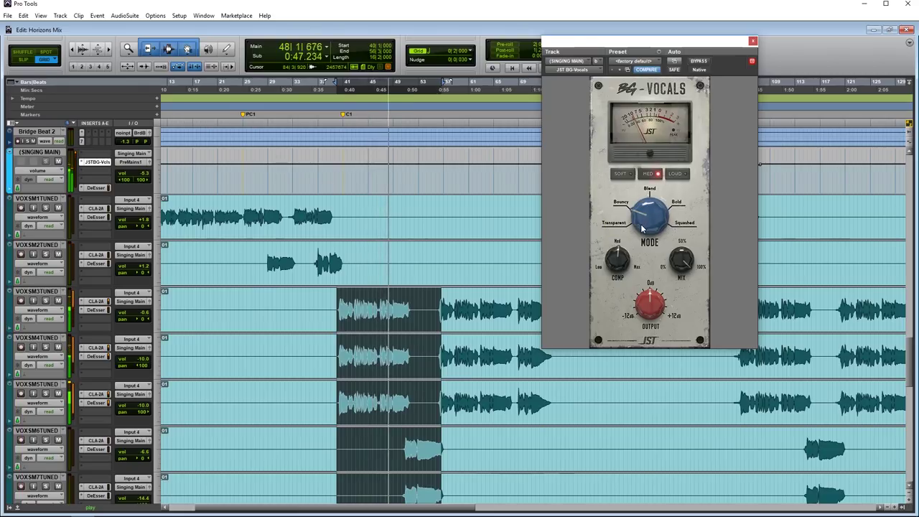
{"action": "mouse_move", "coordinate": [641, 201]}
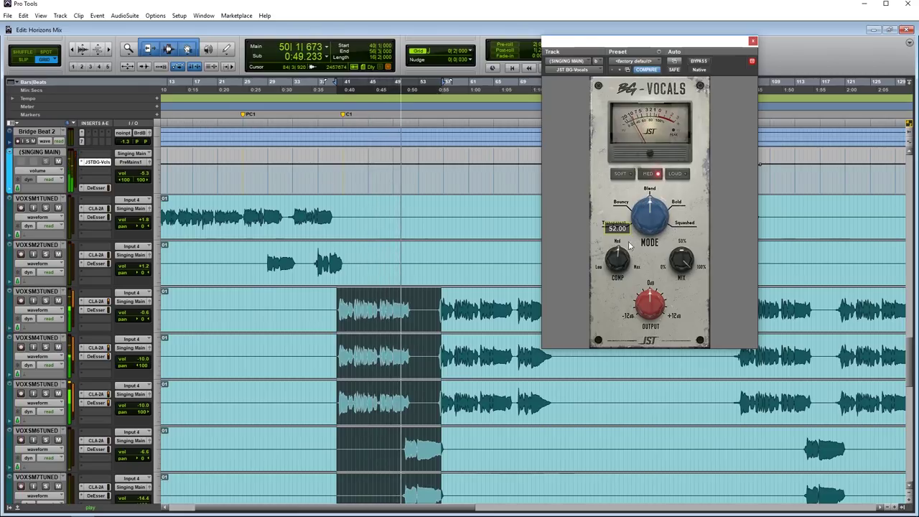
{"action": "left_click_drag", "start_coordinate": [617, 257], "coordinate": [617, 244]}
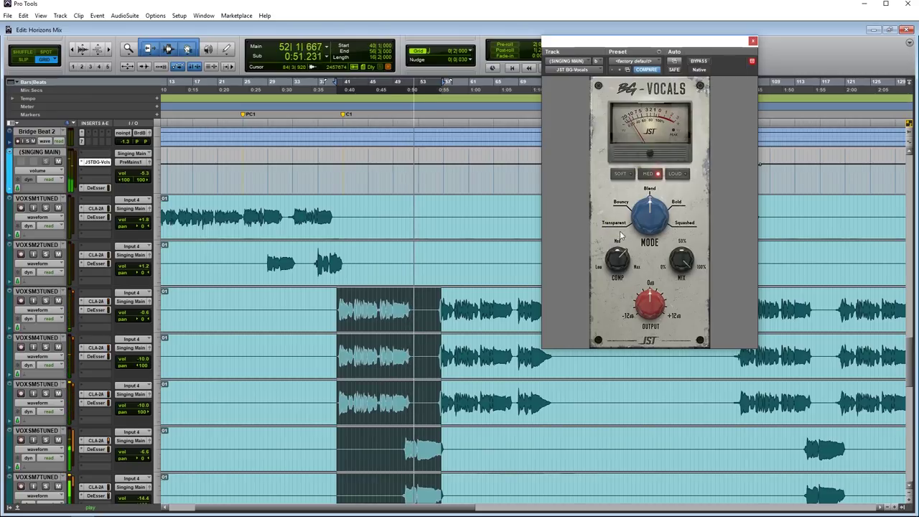
{"action": "mouse_move", "coordinate": [648, 221]}
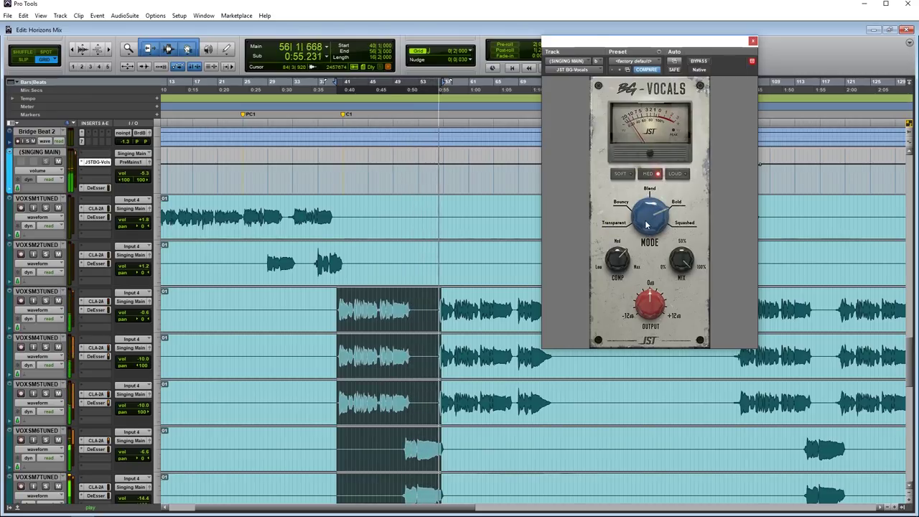
{"action": "mouse_move", "coordinate": [613, 250]}
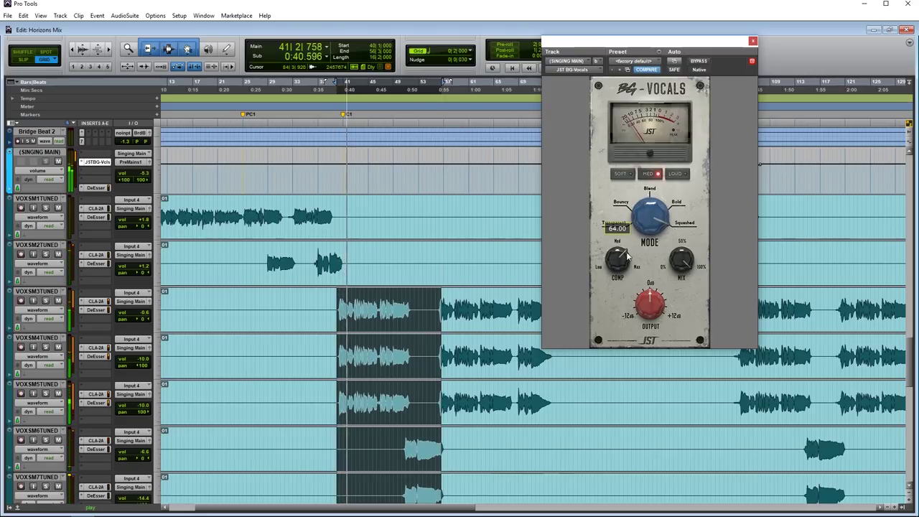
{"action": "left_click_drag", "start_coordinate": [614, 249], "coordinate": [614, 286]}
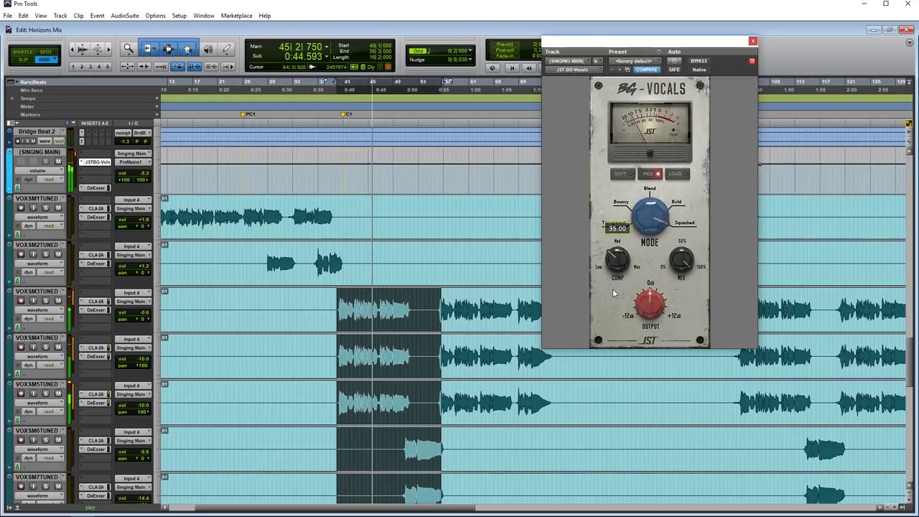
{"action": "mouse_move", "coordinate": [638, 241]}
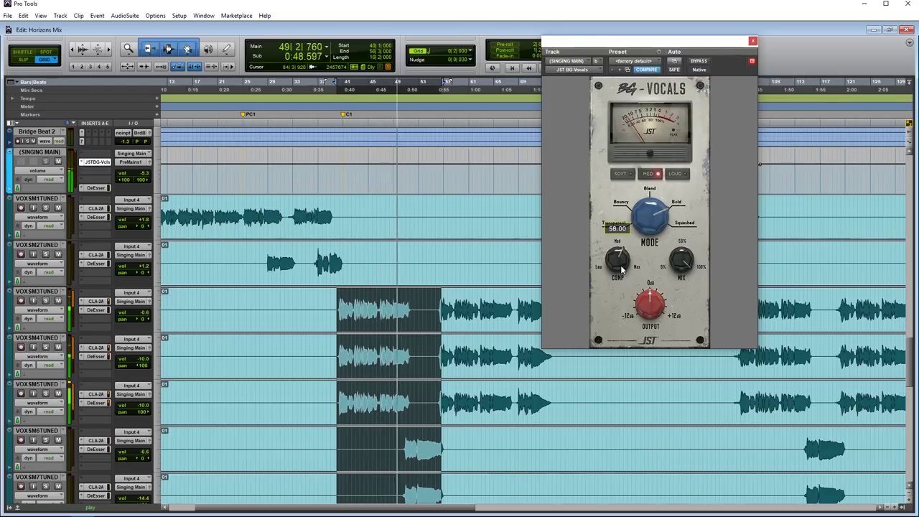
Step: Switch BG-Vocals intensity to LOUD, pull the mix down to 79, then stop playback
{"action": "left_click", "coordinate": [675, 173]}
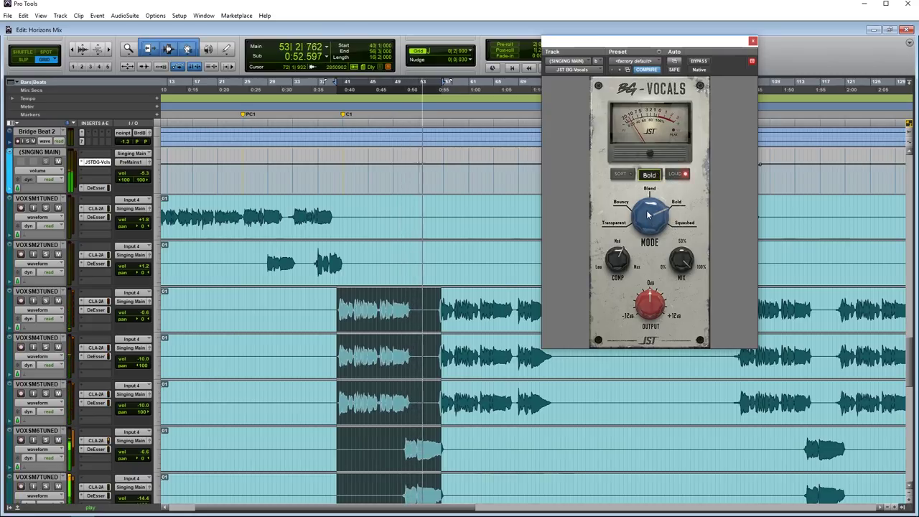
{"action": "mouse_move", "coordinate": [677, 269]}
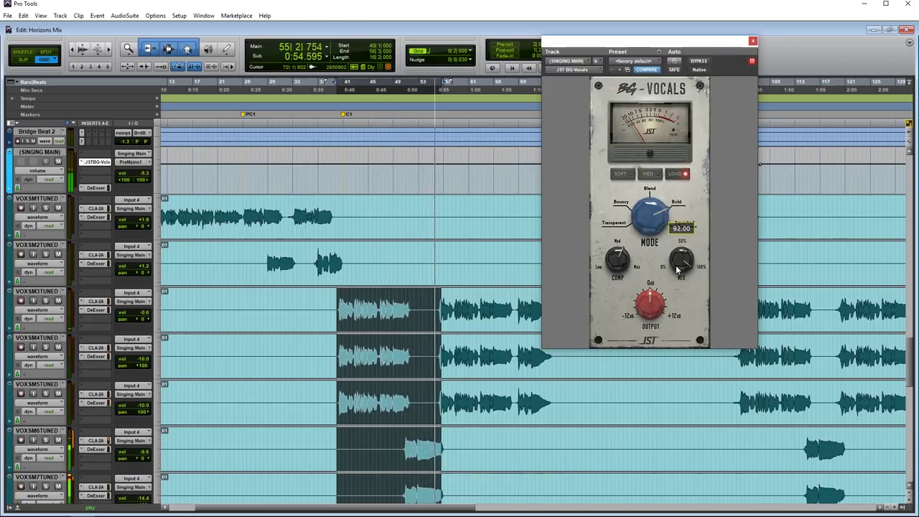
{"action": "left_click_drag", "start_coordinate": [677, 268], "coordinate": [660, 323]}
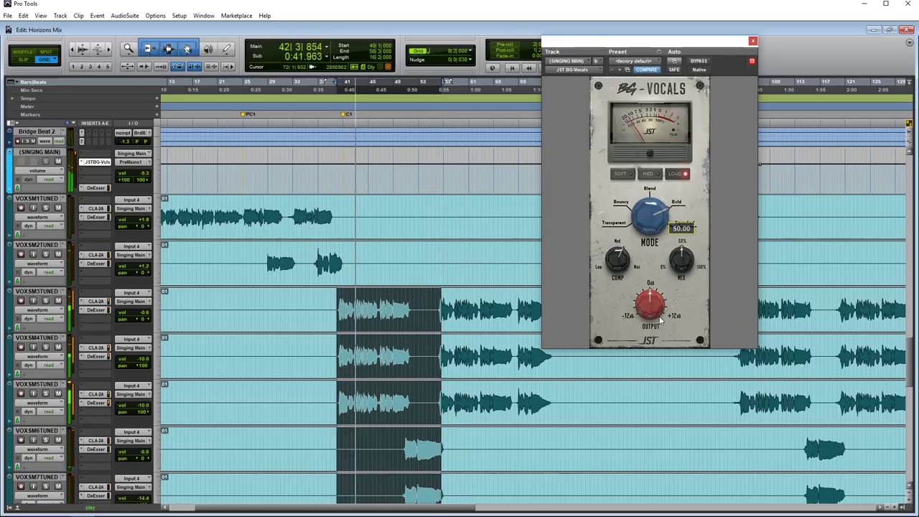
{"action": "mouse_move", "coordinate": [648, 217]}
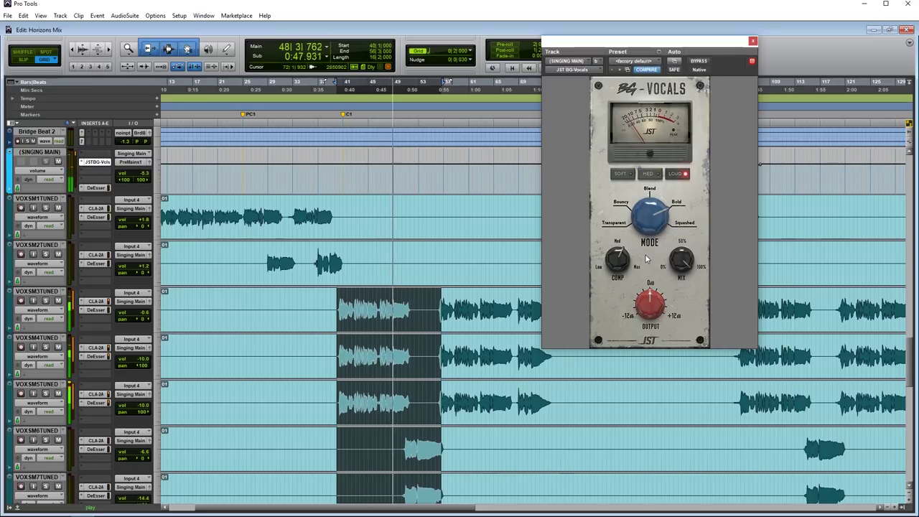
{"action": "key", "text": "space"}
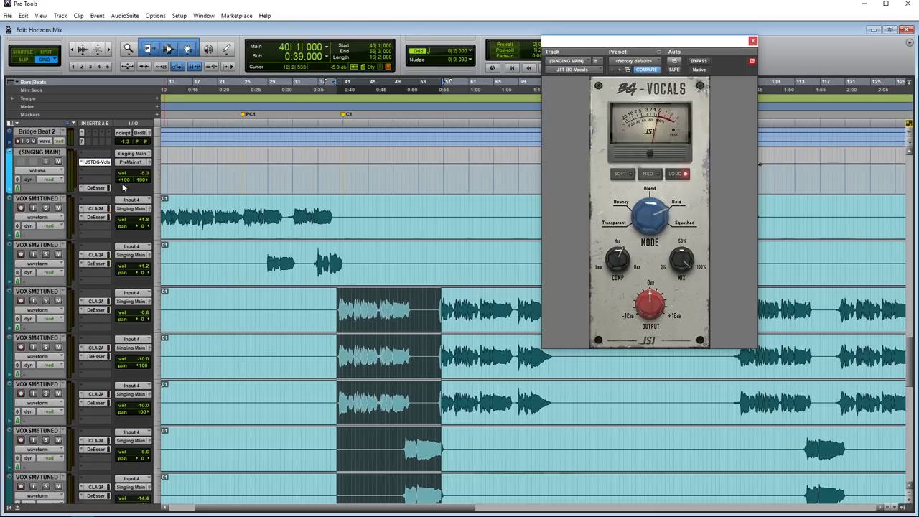
Step: Move the BG-Vocals window up and right, off the Singing Main waveforms
{"action": "left_click_drag", "start_coordinate": [610, 46], "coordinate": [256, 104]}
{"action": "left_click_drag", "start_coordinate": [525, 170], "coordinate": [774, 154]}
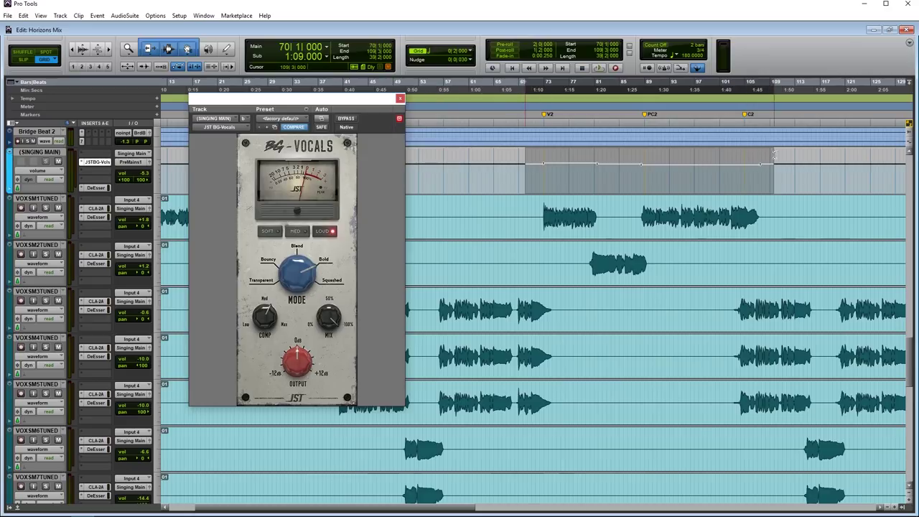
{"action": "left_click_drag", "start_coordinate": [340, 106], "coordinate": [522, 88]}
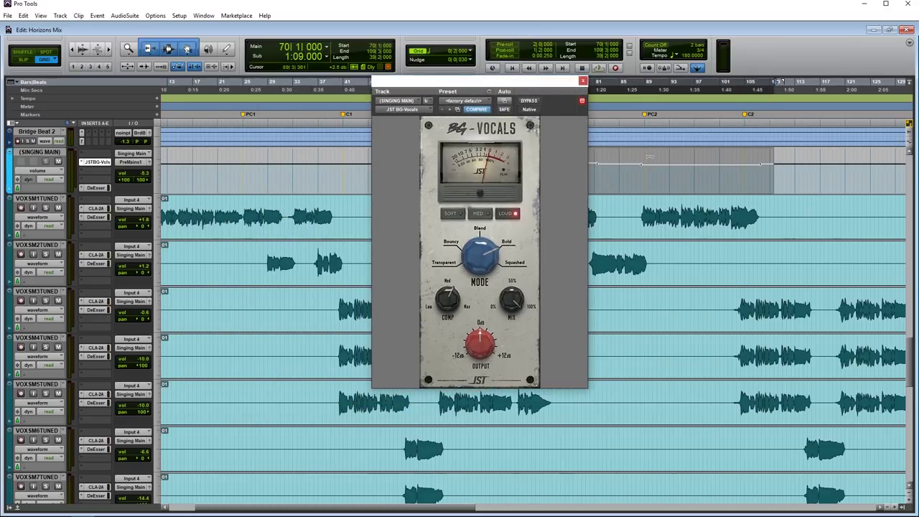
{"action": "left_click_drag", "start_coordinate": [540, 86], "coordinate": [623, 70]}
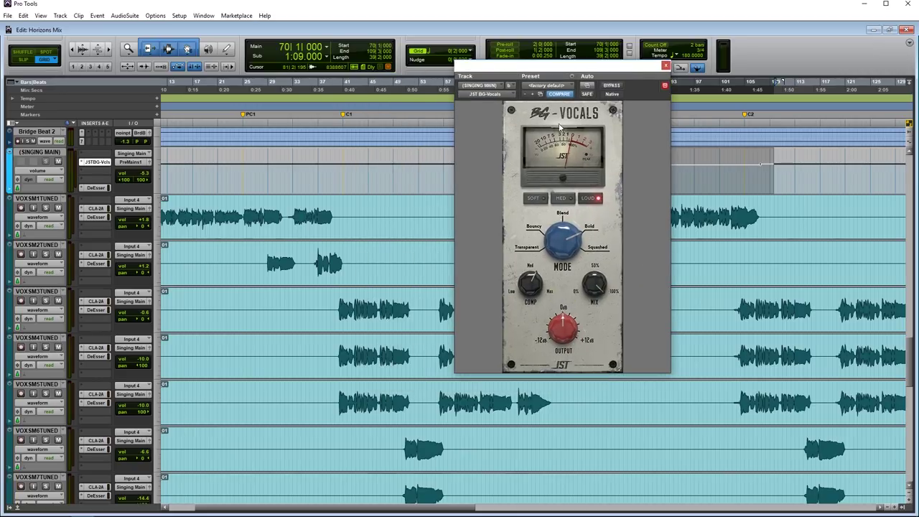
{"action": "left_click_drag", "start_coordinate": [553, 67], "coordinate": [670, 59]}
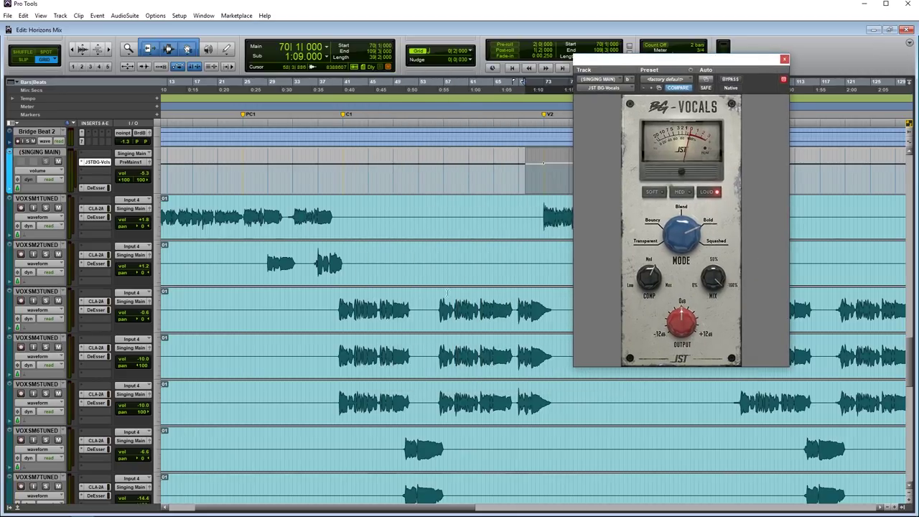
Step: Play from bar 39 and turn the BG-Vocals output down to about -2.8 dB, then stop
{"action": "left_click", "coordinate": [334, 301]}
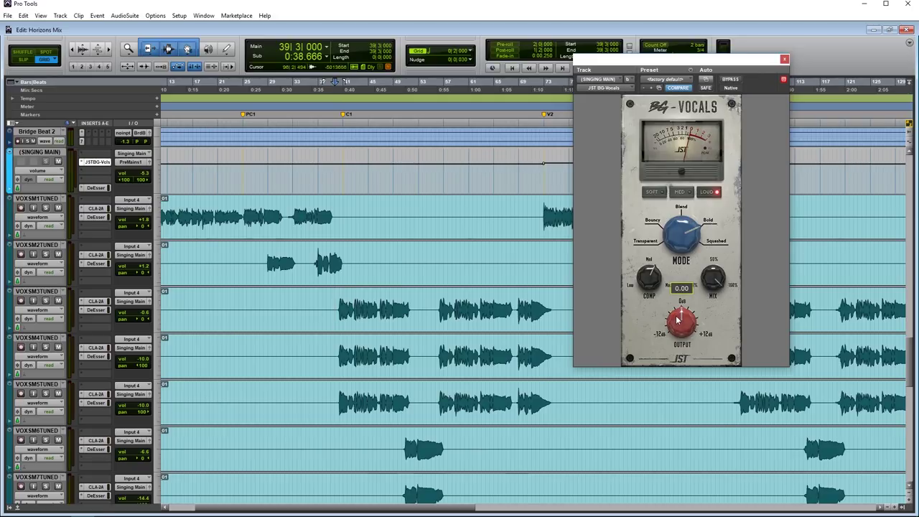
{"action": "key", "text": "space"}
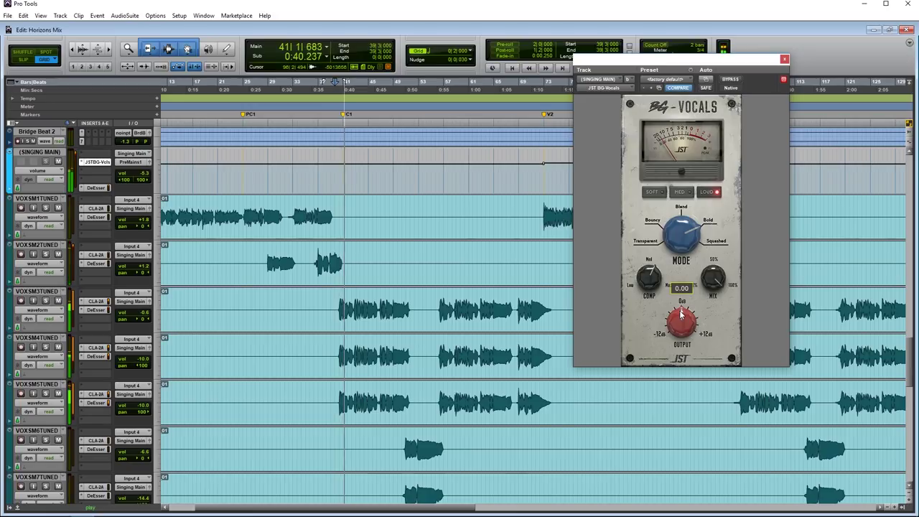
{"action": "left_click_drag", "start_coordinate": [680, 313], "coordinate": [675, 328]}
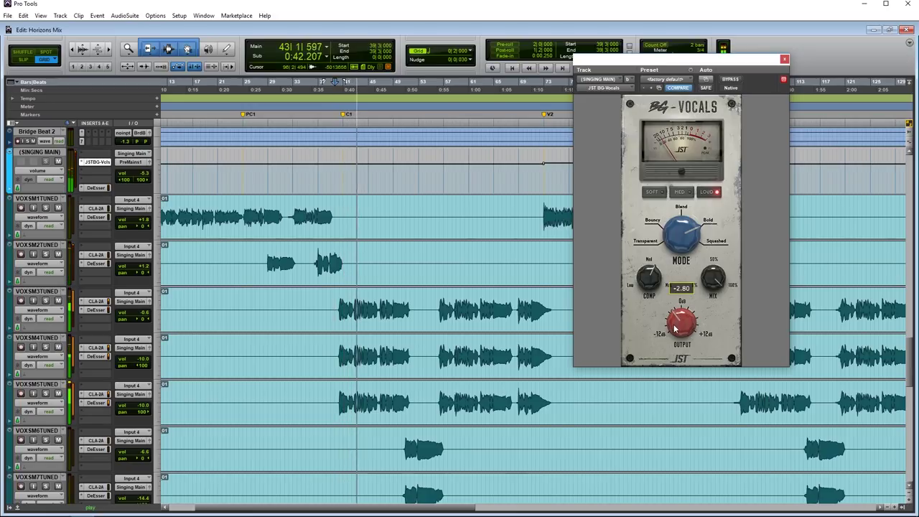
{"action": "scroll", "coordinate": [675, 328], "scroll_direction": "up", "scroll_amount": 2}
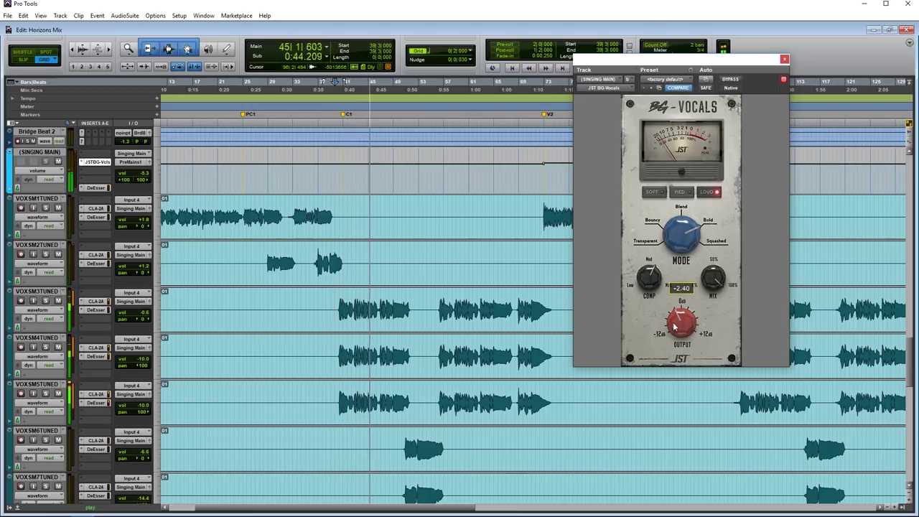
{"action": "scroll", "coordinate": [666, 333], "scroll_direction": "down", "scroll_amount": 1}
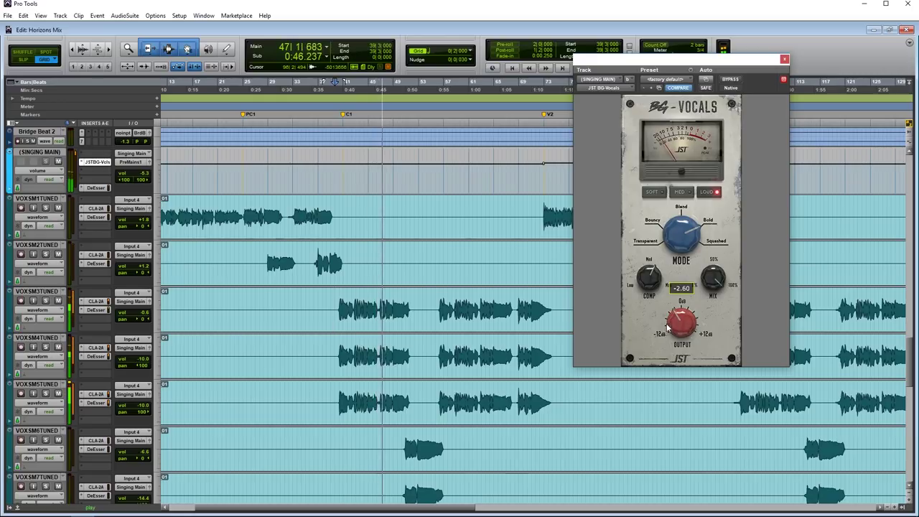
{"action": "scroll", "coordinate": [667, 327], "scroll_direction": "up", "scroll_amount": 1}
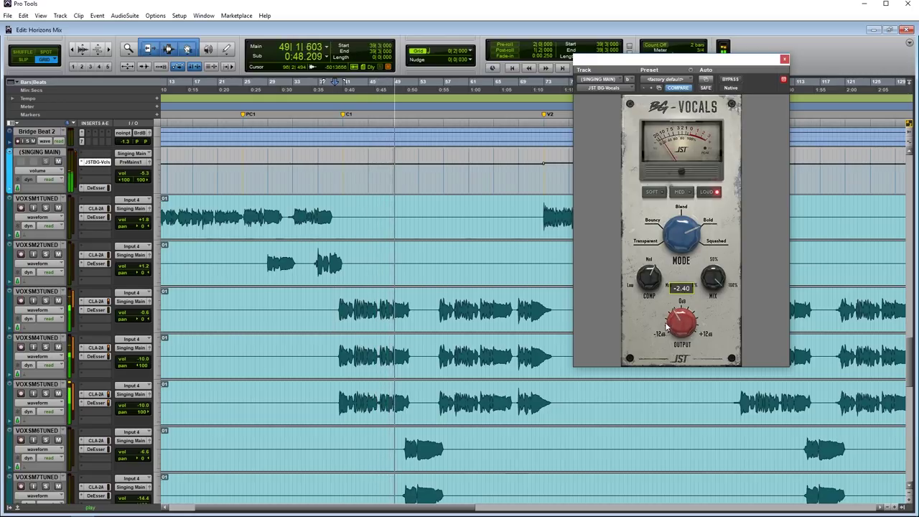
{"action": "scroll", "coordinate": [667, 326], "scroll_direction": "down", "scroll_amount": 1}
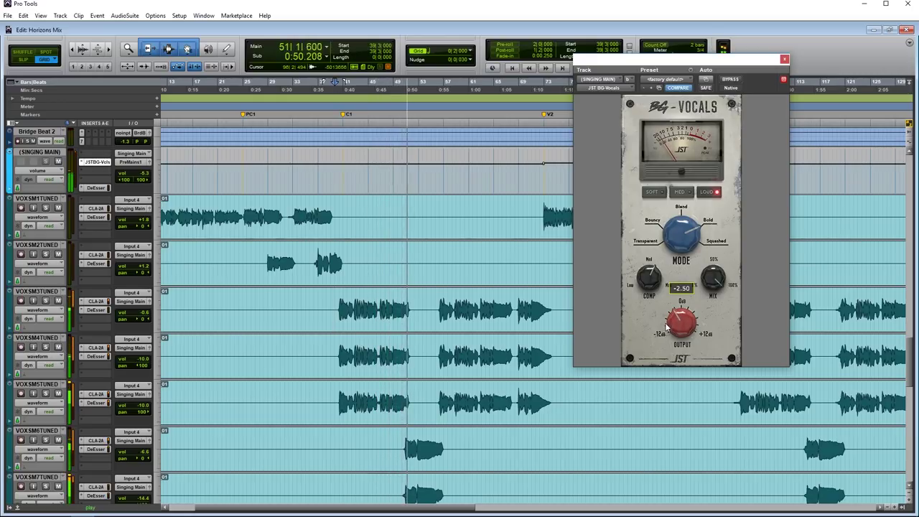
{"action": "mouse_move", "coordinate": [646, 278]}
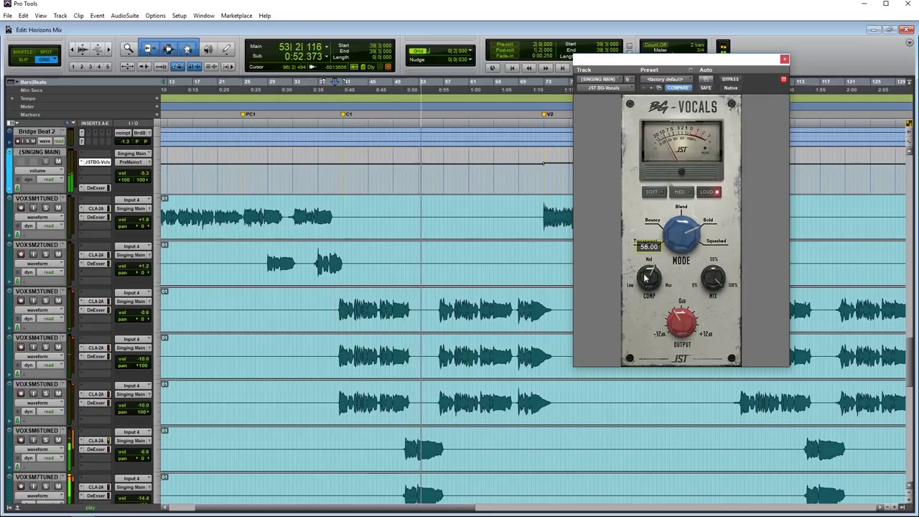
{"action": "key", "text": "space"}
{"action": "mouse_move", "coordinate": [681, 328]}
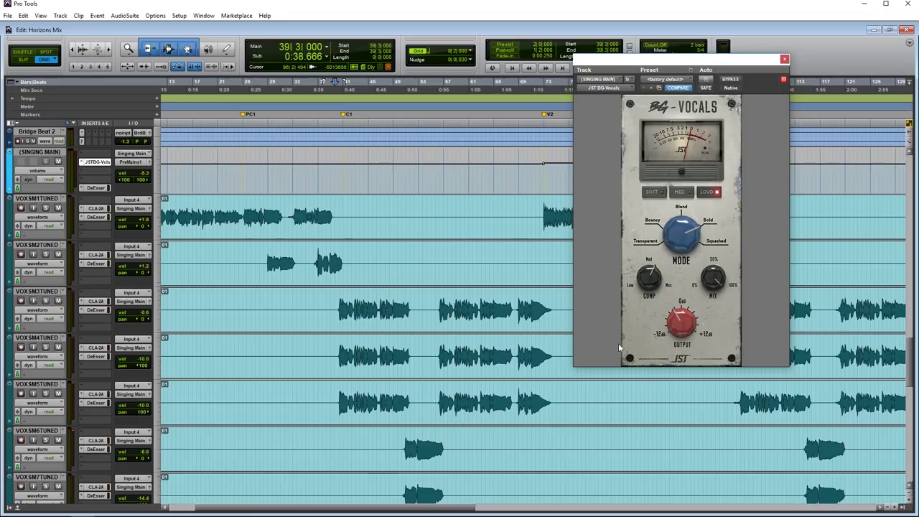
{"action": "scroll", "coordinate": [512, 289], "scroll_direction": "left", "scroll_amount": 3}
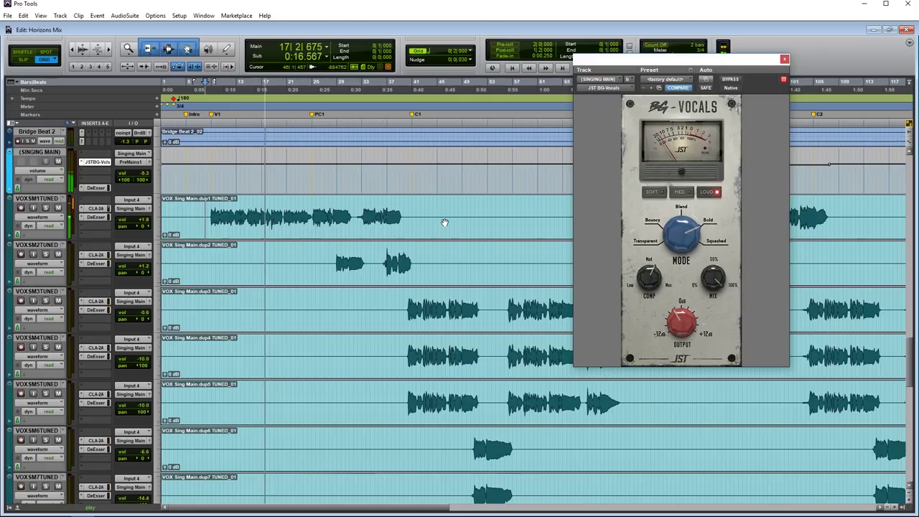
{"action": "key", "text": "space"}
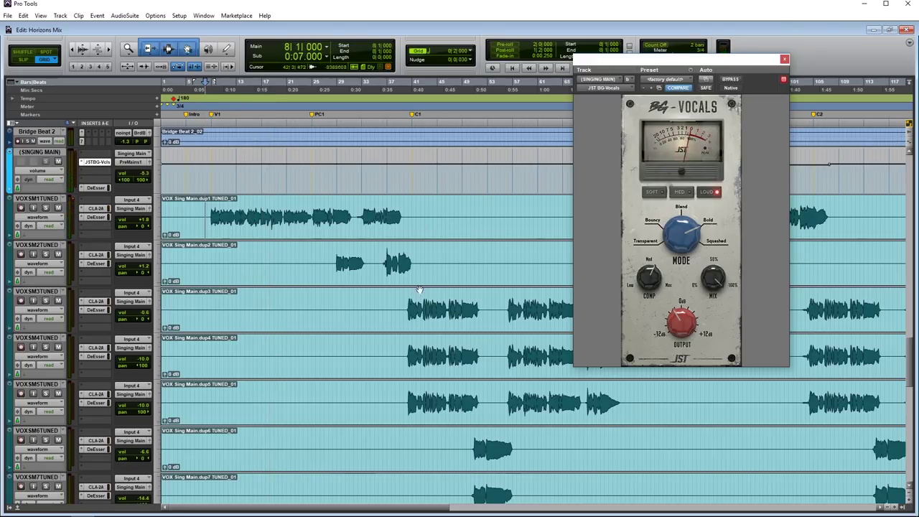
{"action": "scroll", "coordinate": [517, 322], "scroll_direction": "right", "scroll_amount": 2}
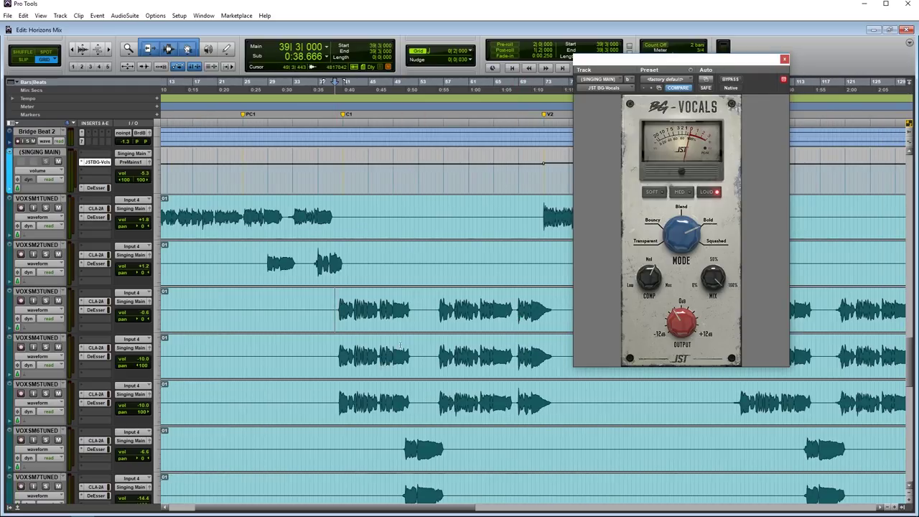
{"action": "key", "text": "space"}
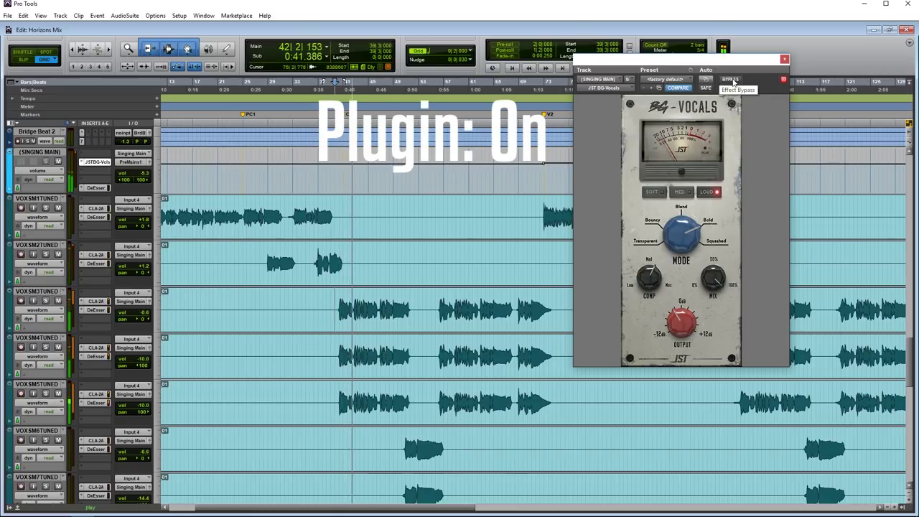
Step: Toggle BG-Vocals bypass repeatedly to compare dry and processed vocals, ending with it active
{"action": "left_click", "coordinate": [732, 81]}
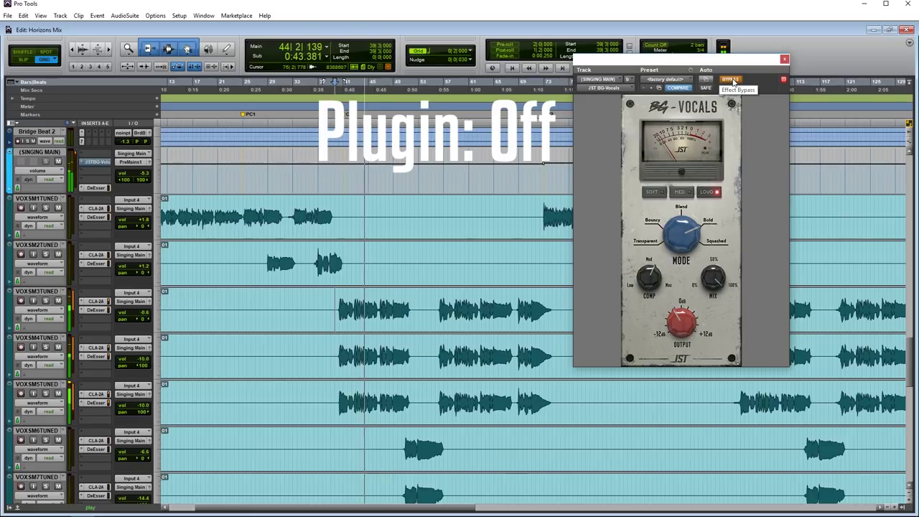
{"action": "left_click", "coordinate": [732, 82]}
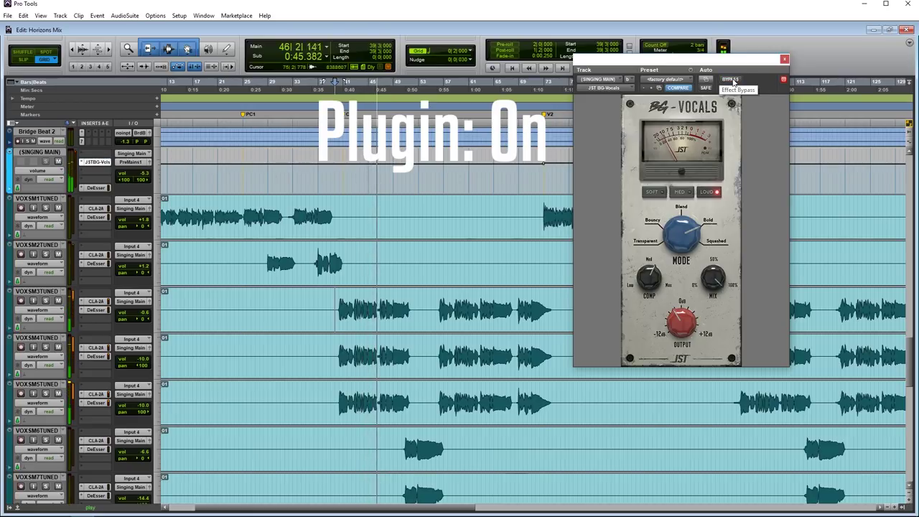
{"action": "left_click", "coordinate": [732, 82]}
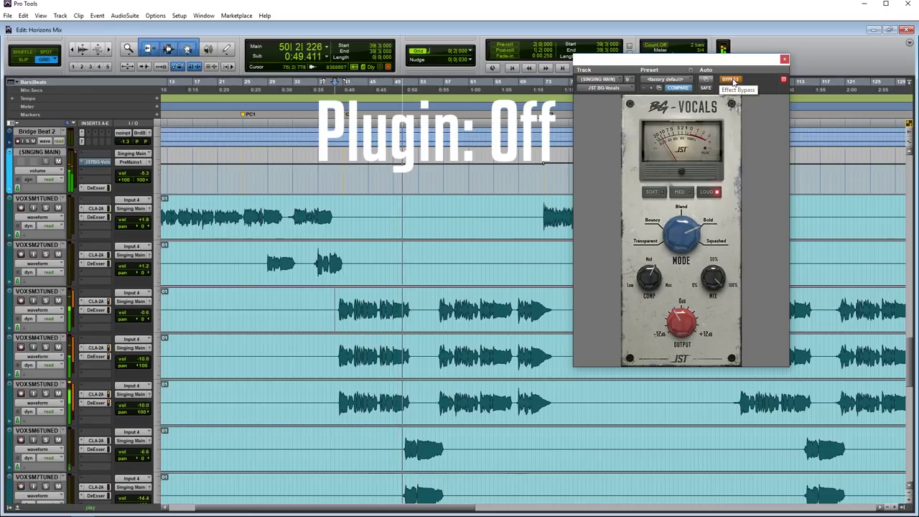
{"action": "left_click", "coordinate": [732, 82]}
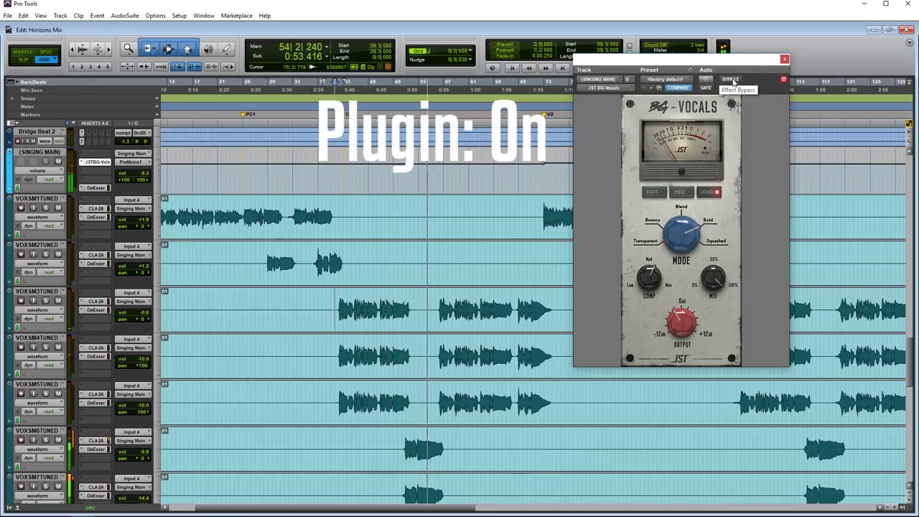
{"action": "left_click", "coordinate": [731, 82]}
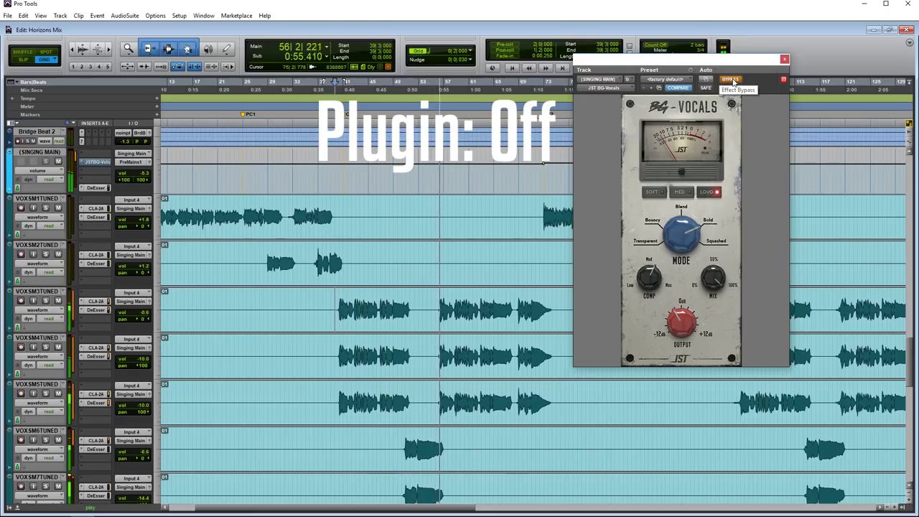
{"action": "left_click", "coordinate": [732, 82]}
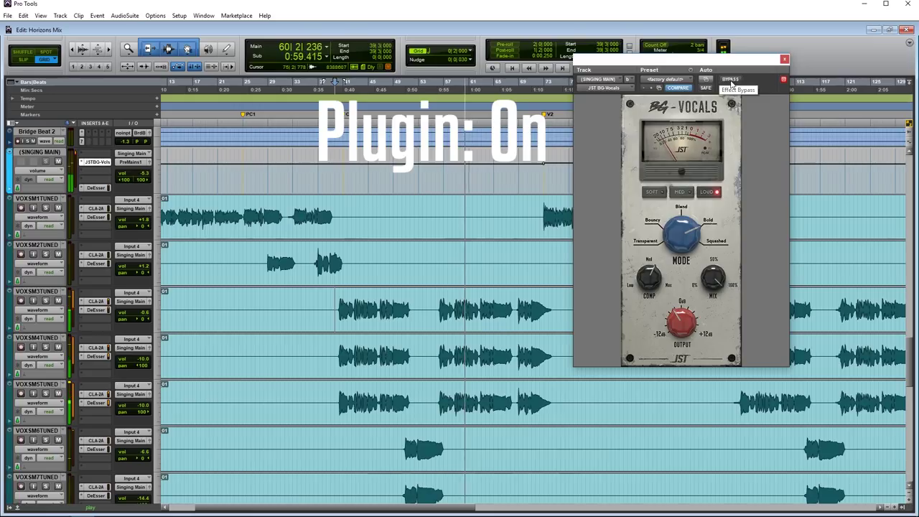
{"action": "left_click", "coordinate": [731, 81]}
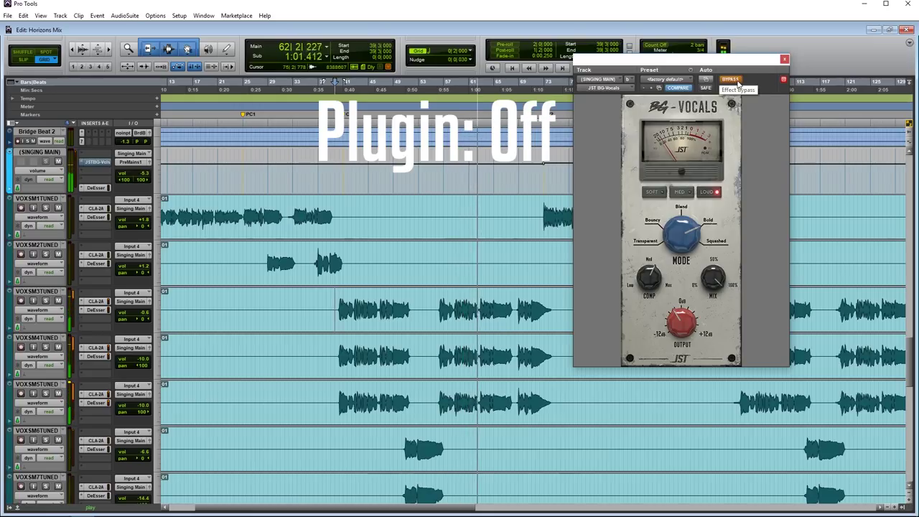
{"action": "left_click", "coordinate": [736, 81]}
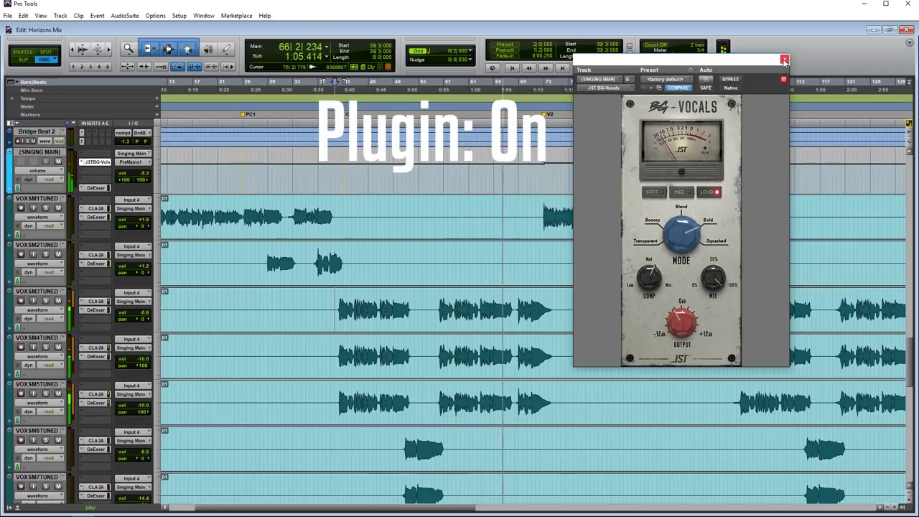
Step: Stop playback and close the Singing Main BG-Vocals window
{"action": "key", "text": "space"}
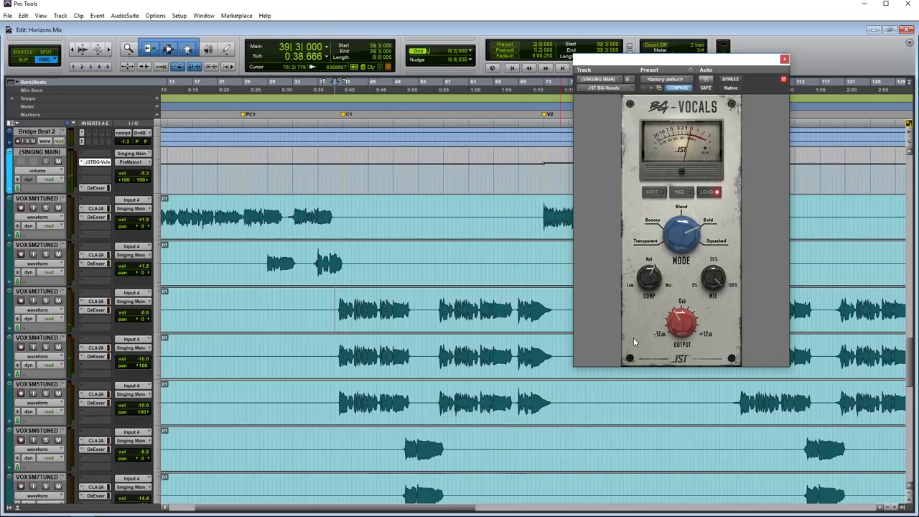
{"action": "mouse_move", "coordinate": [666, 337]}
{"action": "left_click", "coordinate": [784, 58]}
Step: Scroll down to the backing vocal tracks and play them briefly
{"action": "scroll", "coordinate": [332, 348], "scroll_direction": "down", "scroll_amount": 10}
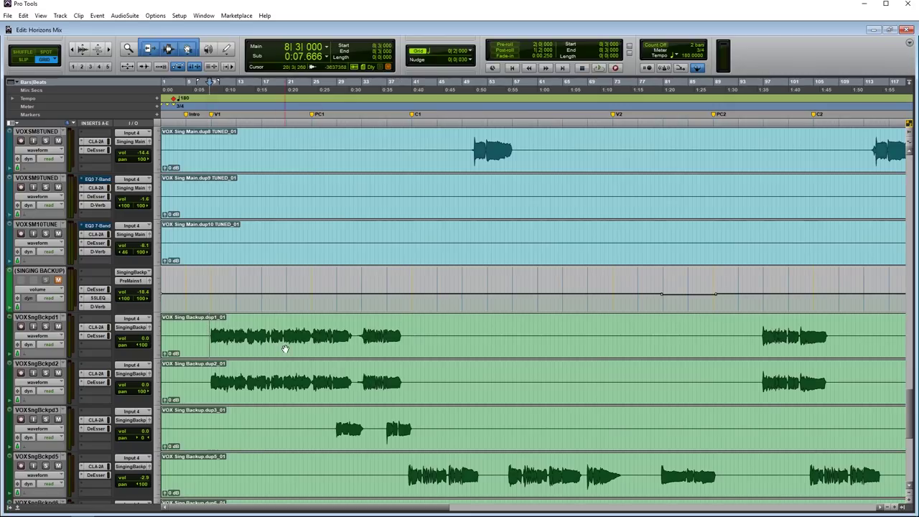
{"action": "scroll", "coordinate": [291, 348], "scroll_direction": "down", "scroll_amount": 1}
{"action": "scroll", "coordinate": [383, 327], "scroll_direction": "down", "scroll_amount": 1}
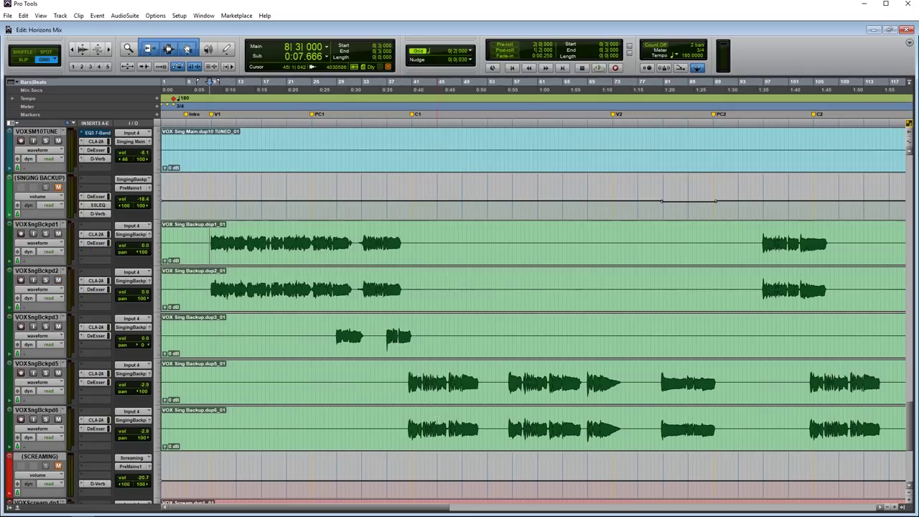
{"action": "scroll", "coordinate": [282, 388], "scroll_direction": "up", "scroll_amount": 4}
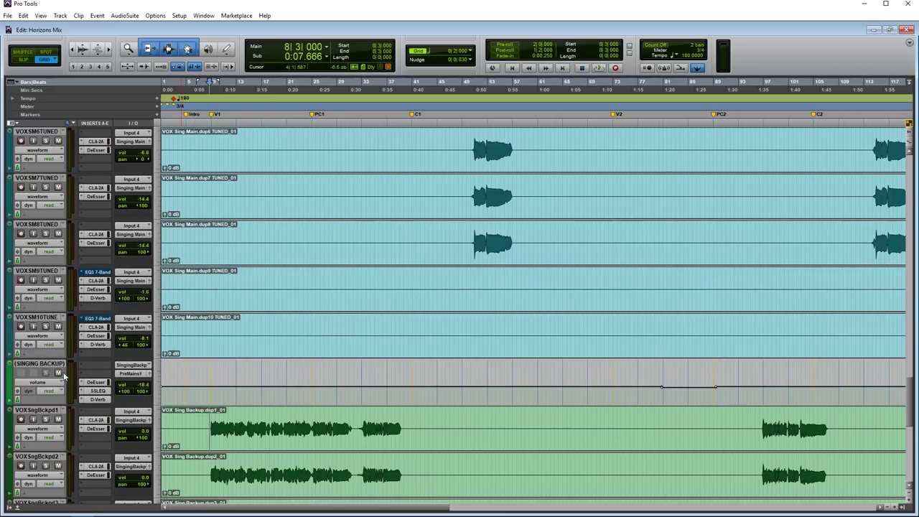
{"action": "scroll", "coordinate": [222, 403], "scroll_direction": "up", "scroll_amount": 6}
{"action": "scroll", "coordinate": [223, 401], "scroll_direction": "down", "scroll_amount": 8}
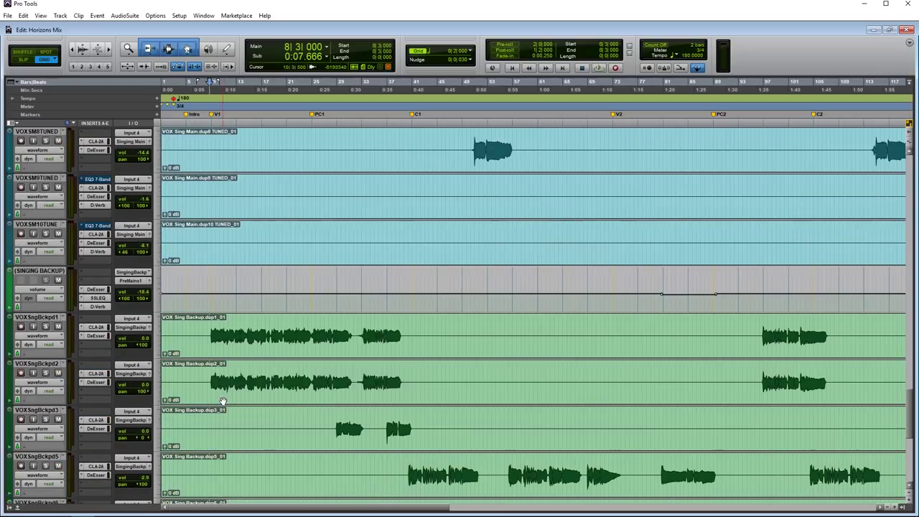
{"action": "key", "text": "space"}
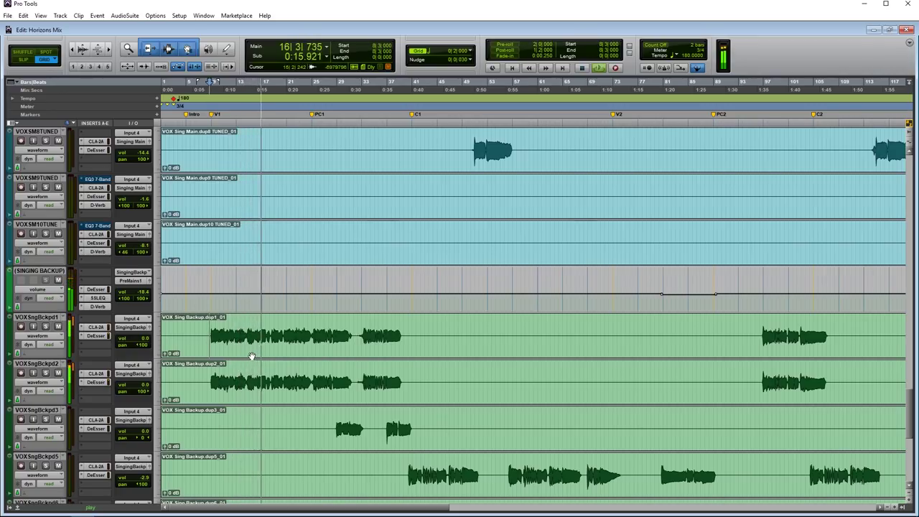
{"action": "key", "text": "space"}
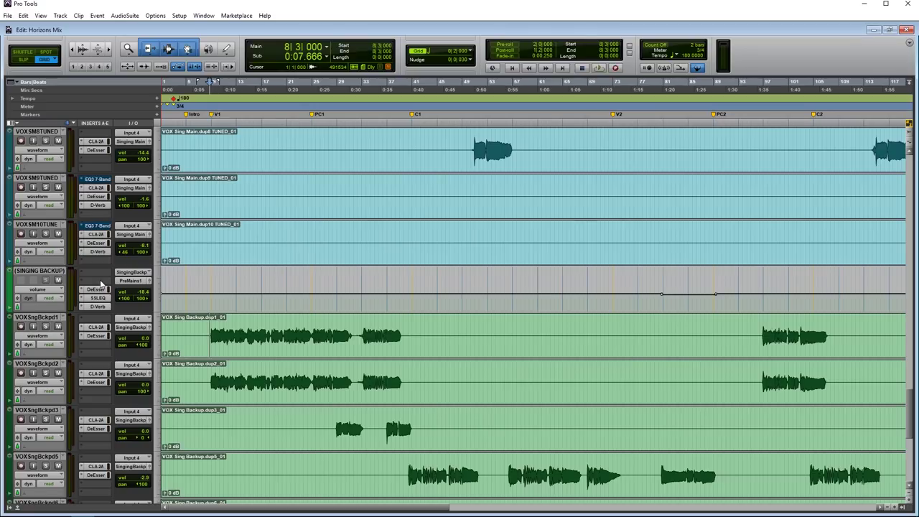
Step: Insert JST BG-Vocals on a free Singing Backup insert slot
{"action": "left_click", "coordinate": [101, 282]}
{"action": "mouse_move", "coordinate": [143, 296]}
{"action": "mouse_move", "coordinate": [230, 387]}
{"action": "left_click", "coordinate": [351, 450]}
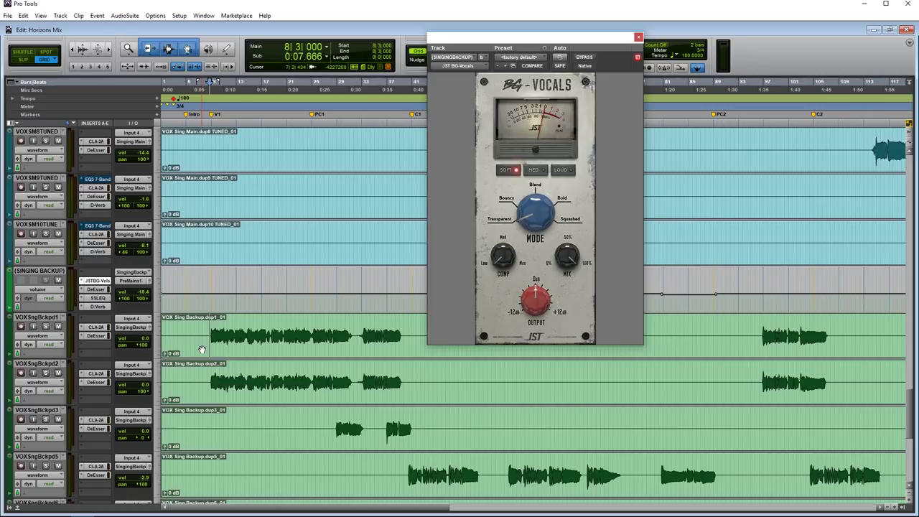
Step: During playback set BG-Vocals to MED, compression 54, mode toward Squashed
{"action": "key", "text": "space"}
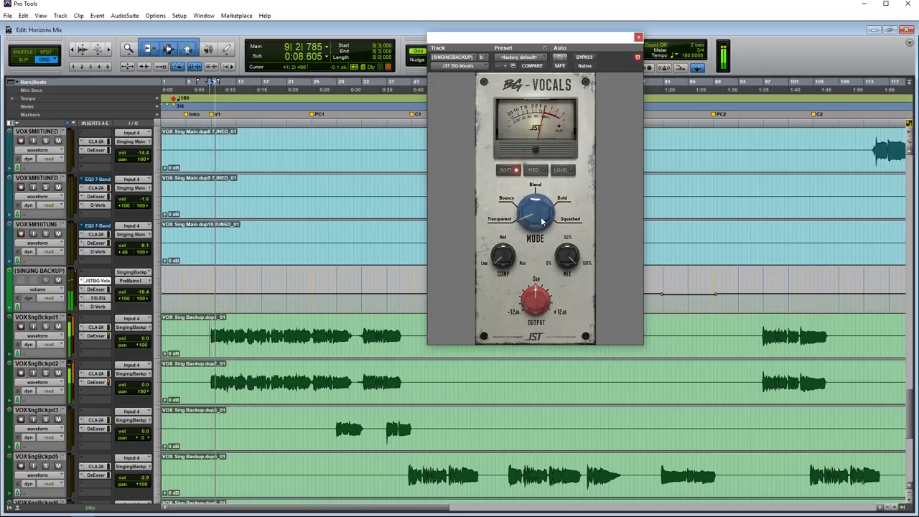
{"action": "left_click", "coordinate": [529, 171]}
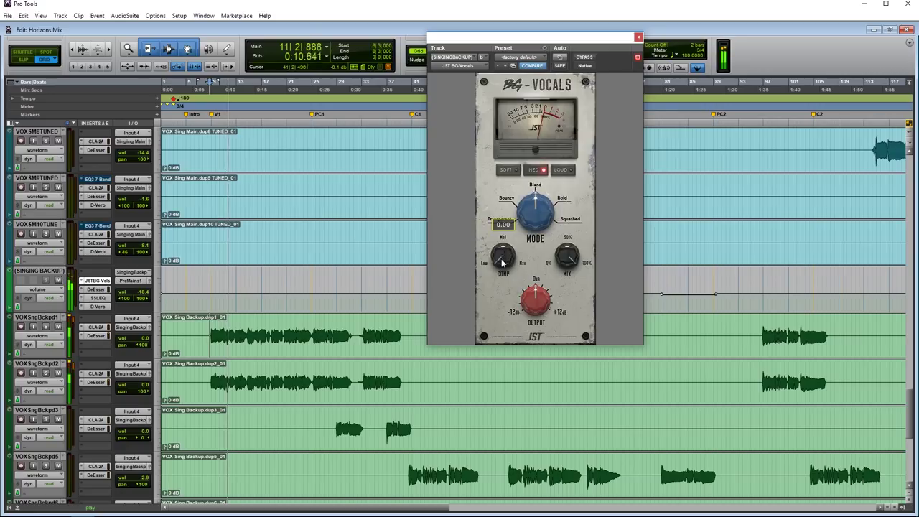
{"action": "left_click_drag", "start_coordinate": [503, 271], "coordinate": [504, 262]}
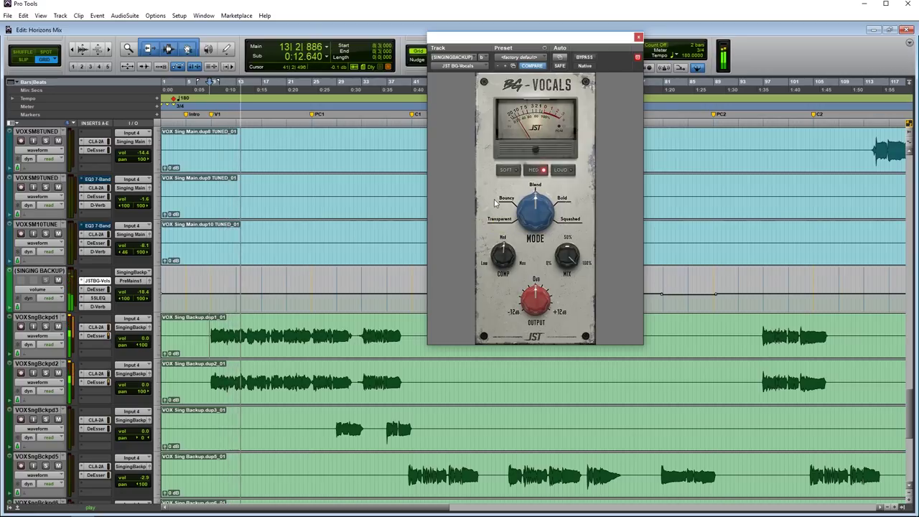
{"action": "left_click_drag", "start_coordinate": [535, 205], "coordinate": [536, 191]}
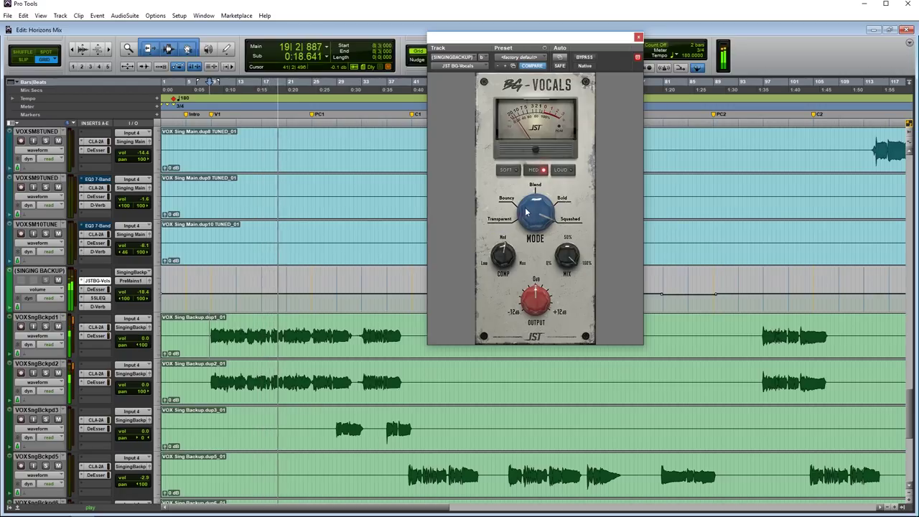
{"action": "mouse_move", "coordinate": [513, 244]}
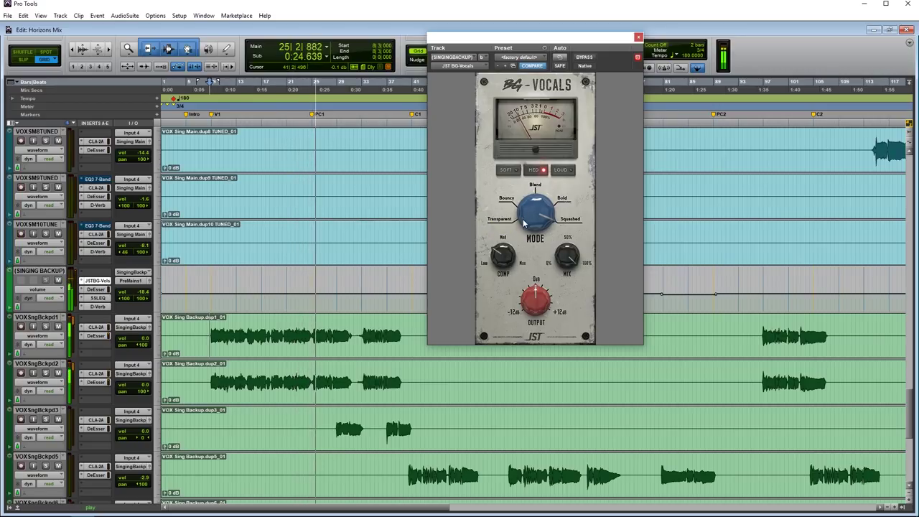
{"action": "mouse_move", "coordinate": [495, 266]}
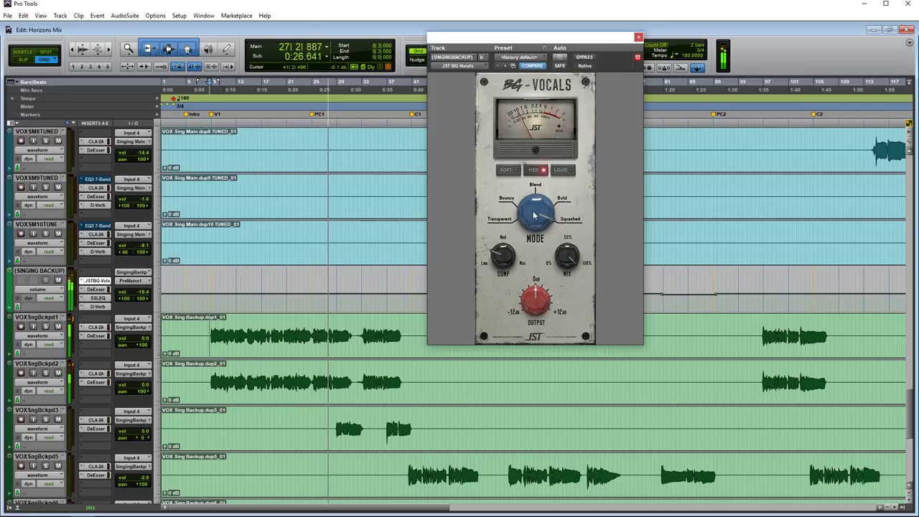
{"action": "mouse_move", "coordinate": [544, 305]}
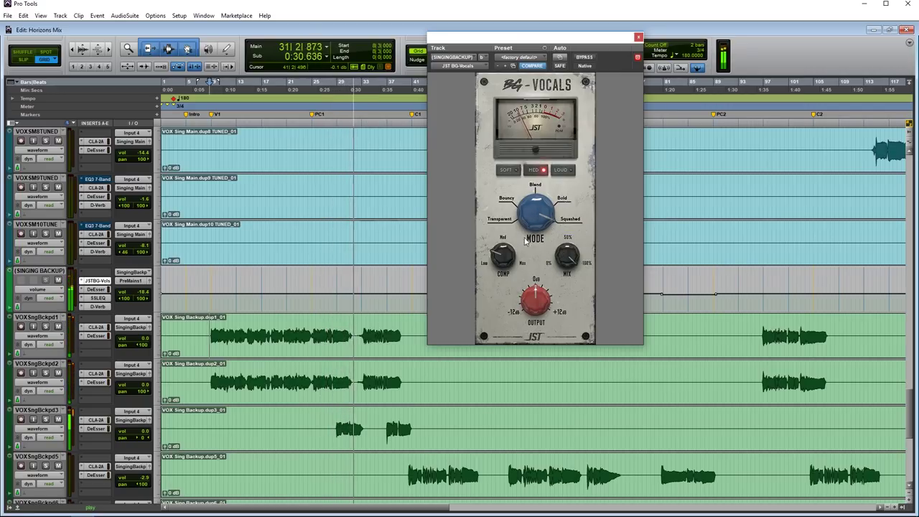
{"action": "mouse_move", "coordinate": [505, 255]}
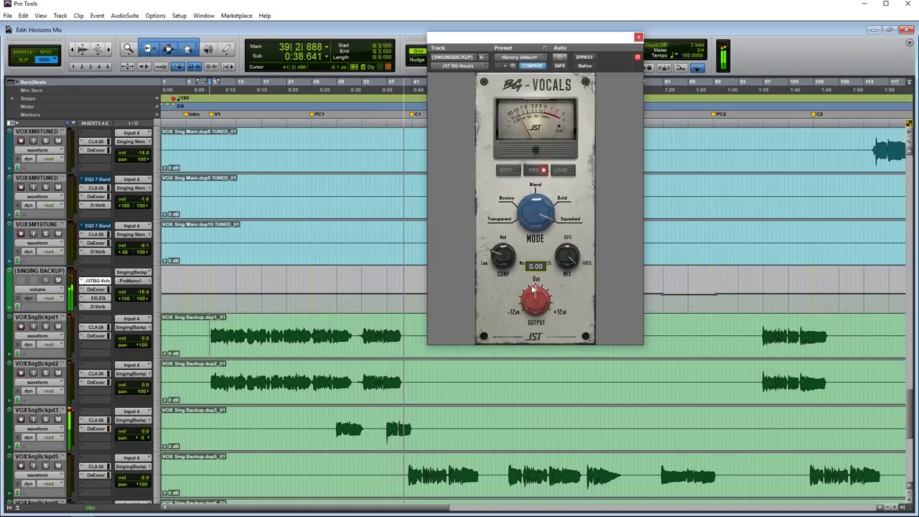
{"action": "scroll", "coordinate": [463, 404], "scroll_direction": "down", "scroll_amount": 1}
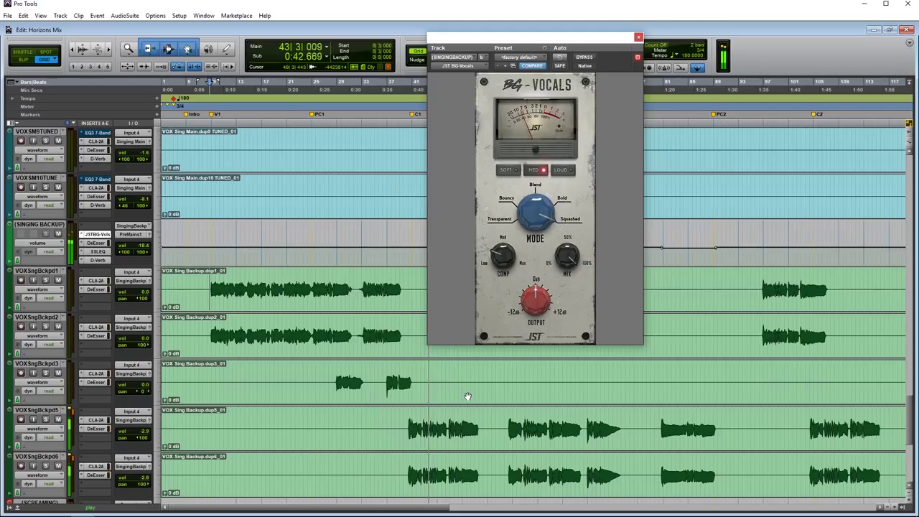
{"action": "key", "text": "space"}
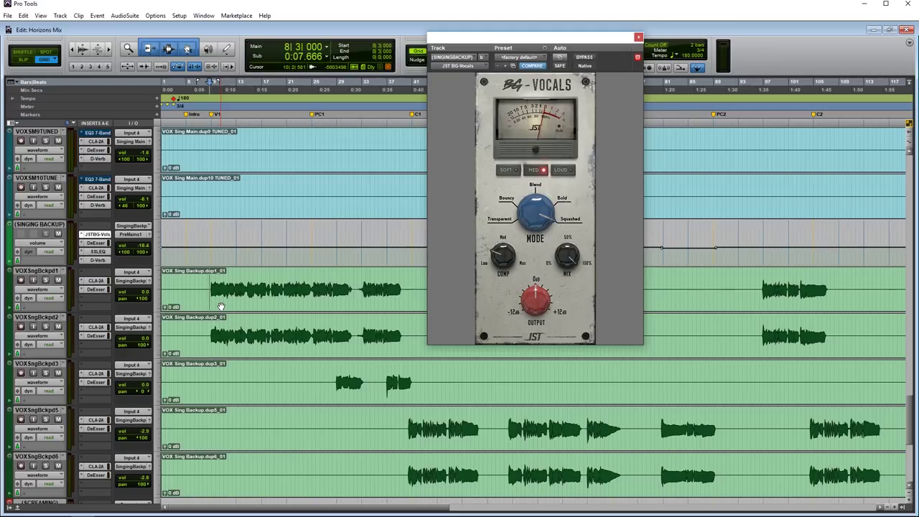
Step: Replay the vocals and lower the BG-Vocals output to -2.30
{"action": "mouse_move", "coordinate": [524, 320]}
{"action": "key", "text": "space"}
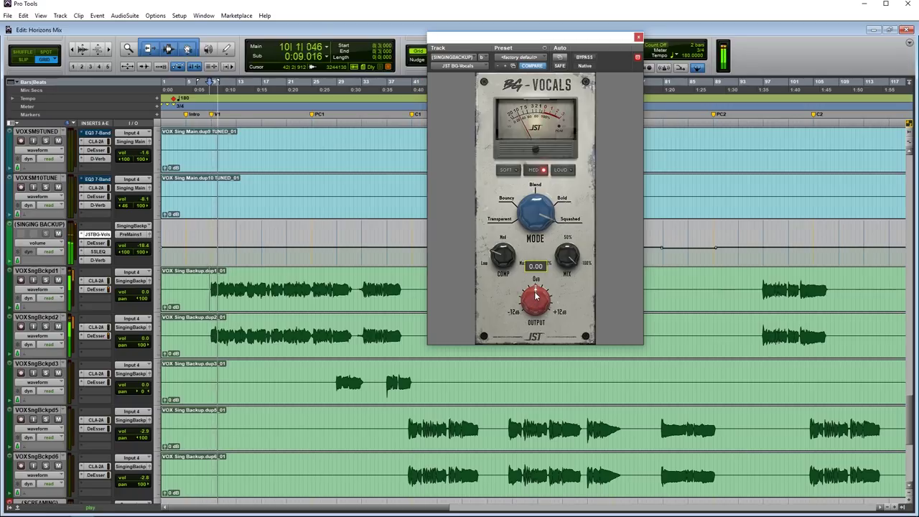
{"action": "left_click_drag", "start_coordinate": [534, 296], "coordinate": [532, 310]}
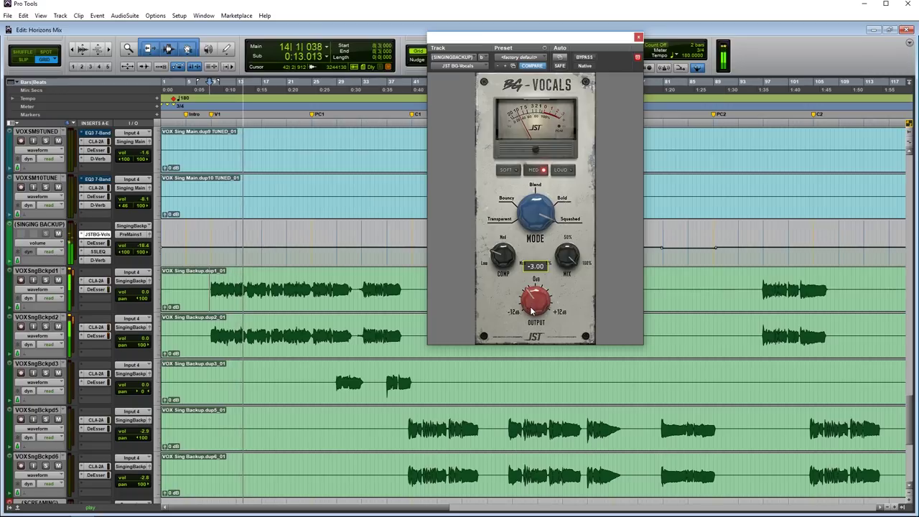
{"action": "left_click", "coordinate": [585, 57]}
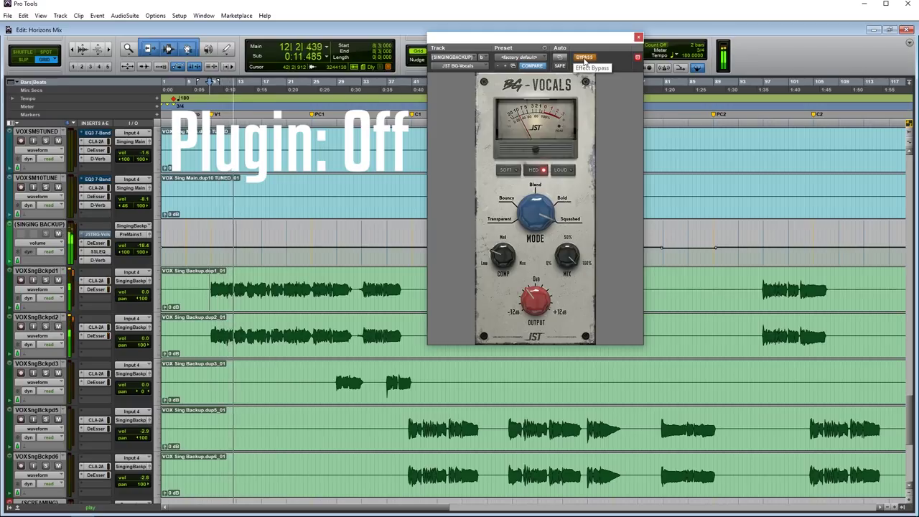
{"action": "left_click", "coordinate": [584, 58]}
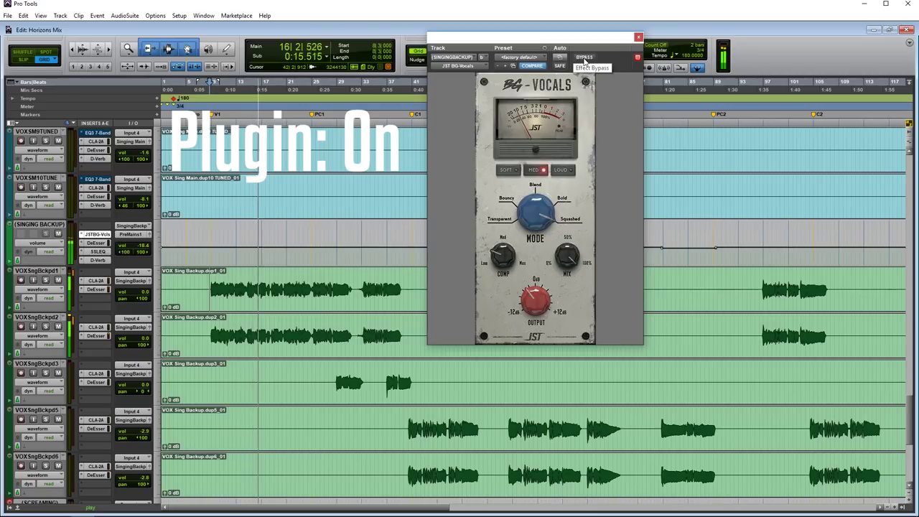
{"action": "left_click", "coordinate": [584, 58]}
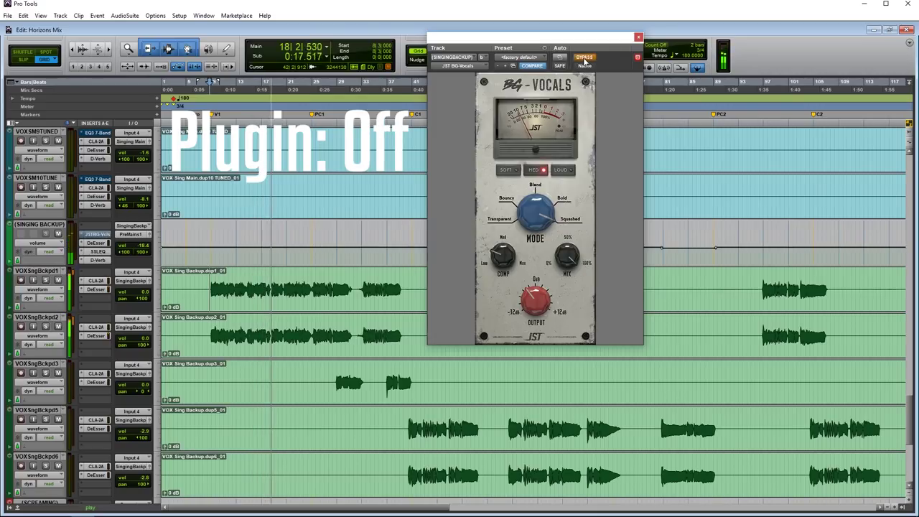
{"action": "left_click", "coordinate": [584, 58]}
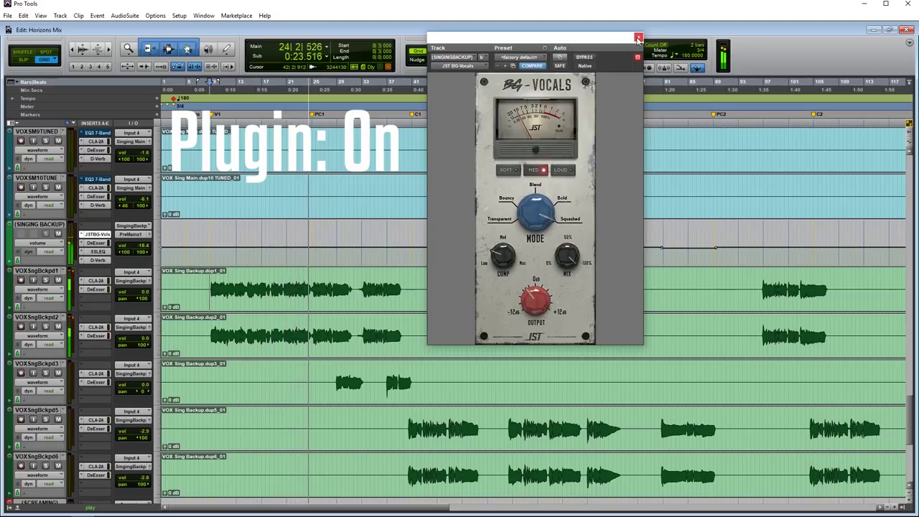
{"action": "key", "text": "space"}
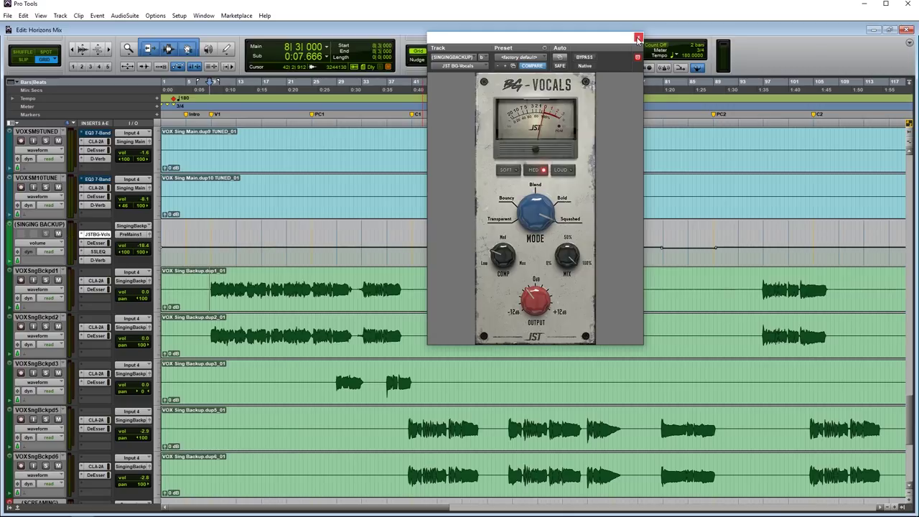
{"action": "left_click", "coordinate": [637, 37]}
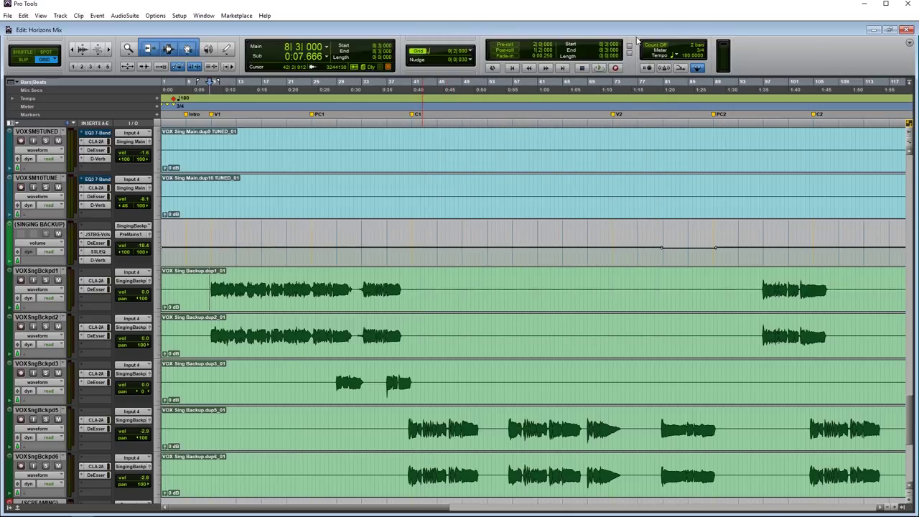
{"action": "scroll", "coordinate": [498, 304], "scroll_direction": "down", "scroll_amount": 4}
{"action": "scroll", "coordinate": [473, 305], "scroll_direction": "down", "scroll_amount": 1}
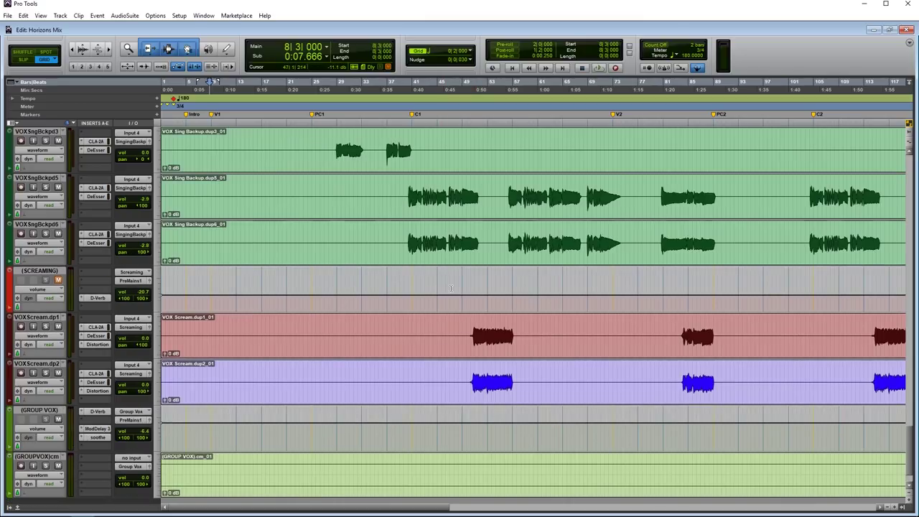
{"action": "scroll", "coordinate": [466, 323], "scroll_direction": "down", "scroll_amount": 1}
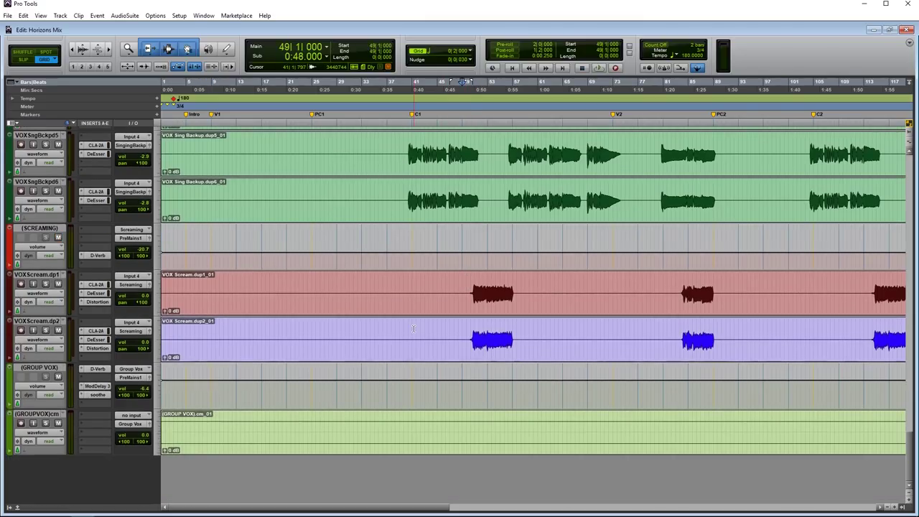
{"action": "scroll", "coordinate": [413, 328], "scroll_direction": "up", "scroll_amount": 6}
{"action": "scroll", "coordinate": [407, 365], "scroll_direction": "down", "scroll_amount": 6}
{"action": "scroll", "coordinate": [594, 386], "scroll_direction": "down", "scroll_amount": 1}
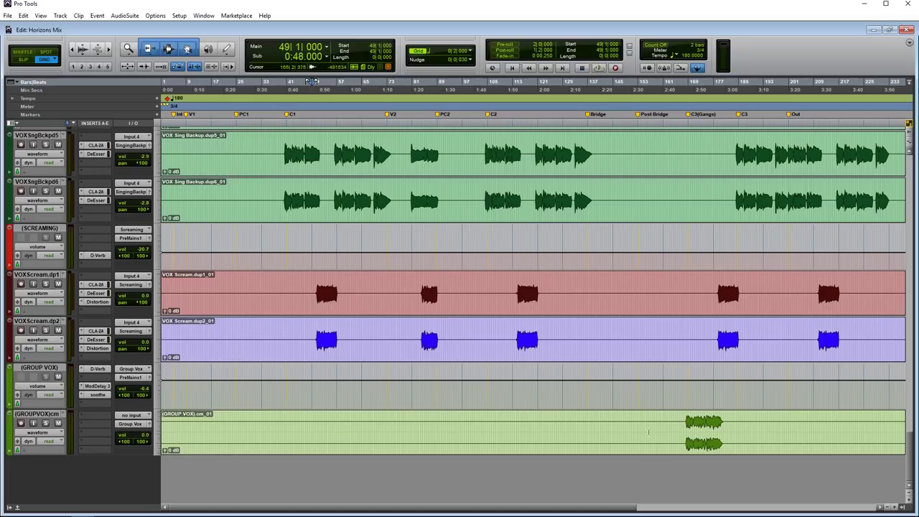
{"action": "scroll", "coordinate": [312, 279], "scroll_direction": "up", "scroll_amount": 1}
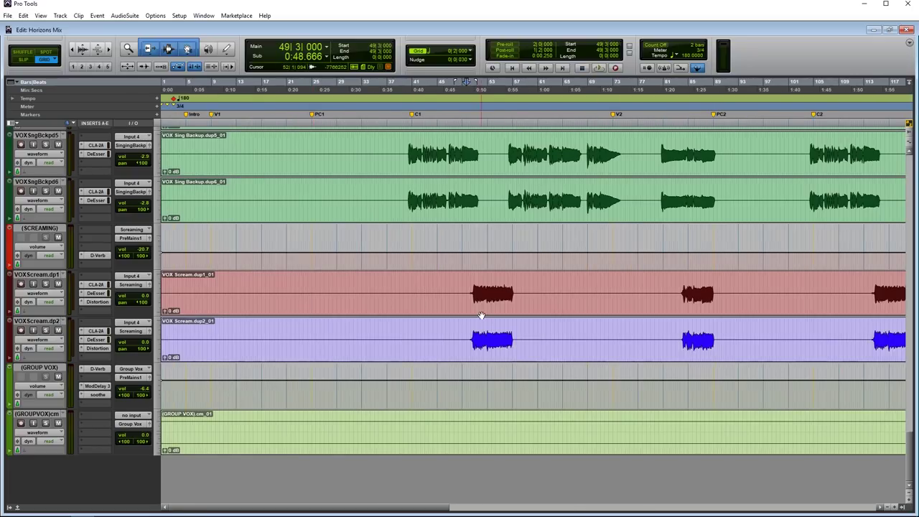
{"action": "scroll", "coordinate": [430, 307], "scroll_direction": "right", "scroll_amount": 2}
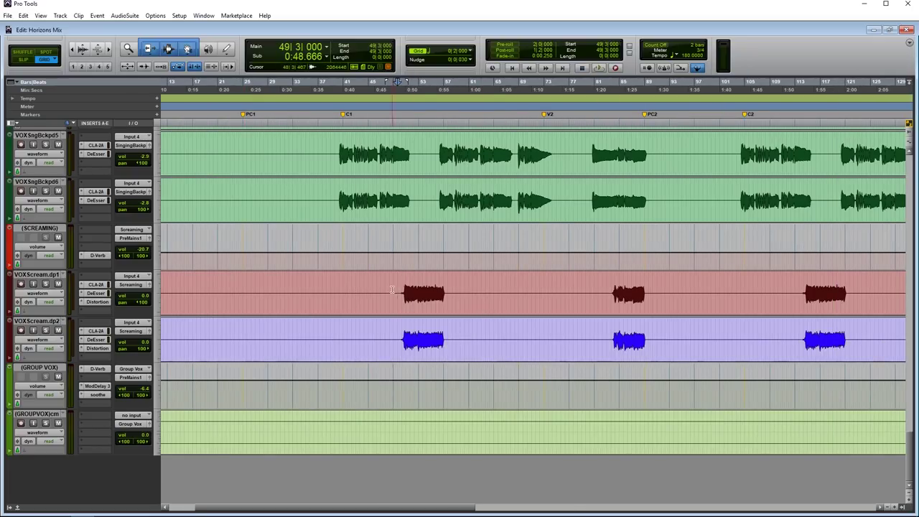
{"action": "scroll", "coordinate": [436, 356], "scroll_direction": "up", "scroll_amount": 10}
{"action": "scroll", "coordinate": [426, 311], "scroll_direction": "down", "scroll_amount": 6}
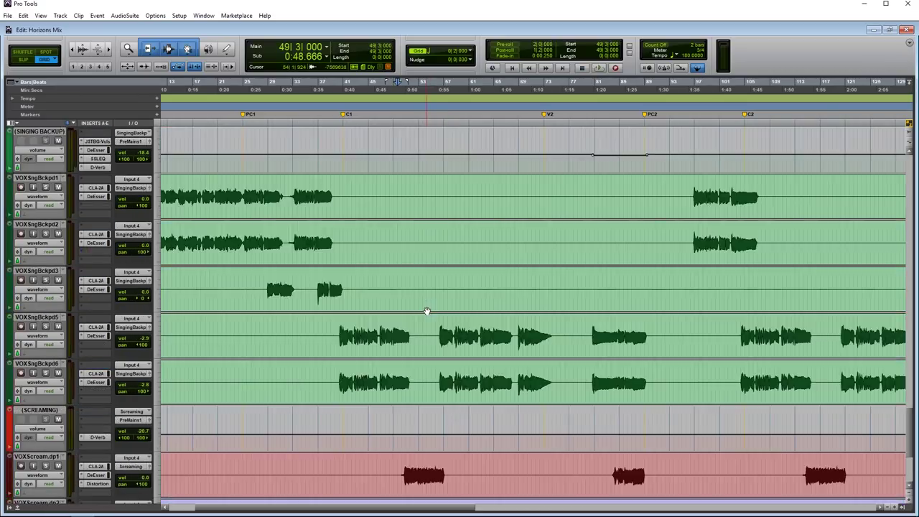
{"action": "scroll", "coordinate": [427, 311], "scroll_direction": "down", "scroll_amount": 4}
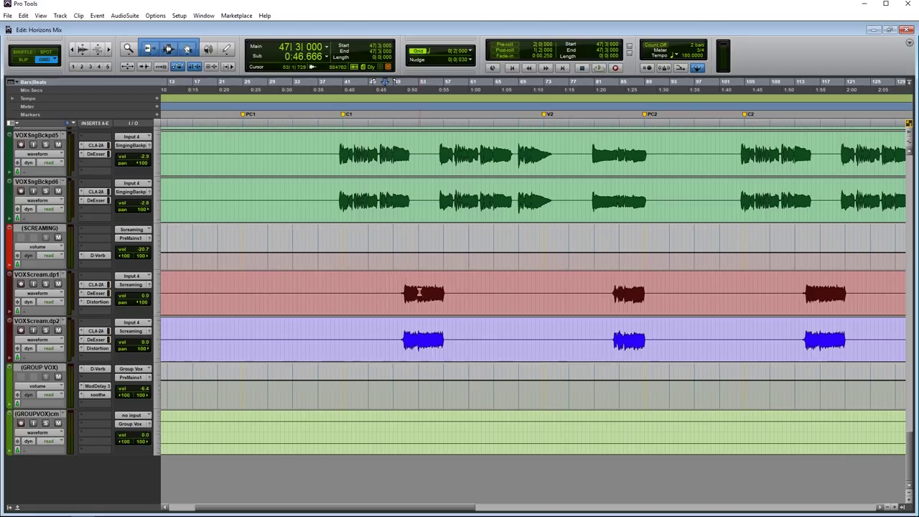
{"action": "key", "text": "space"}
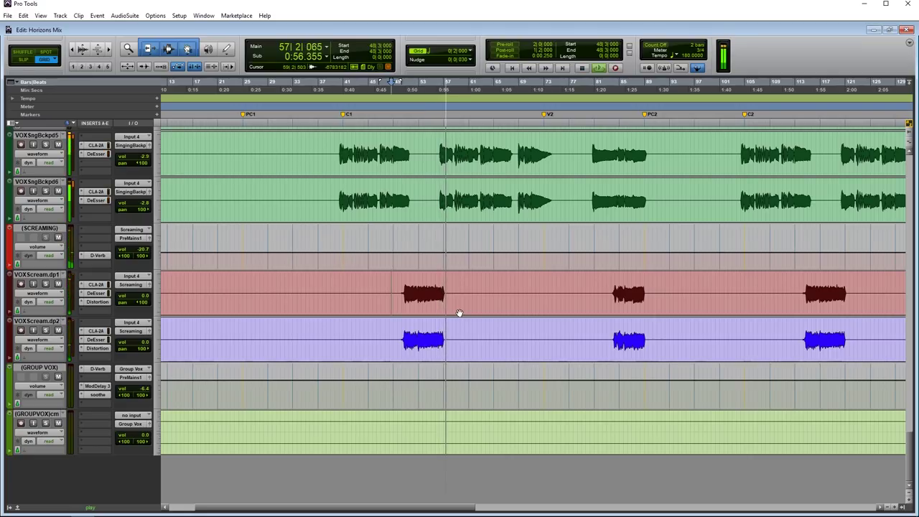
{"action": "key", "text": "space"}
{"action": "key", "text": "space"}
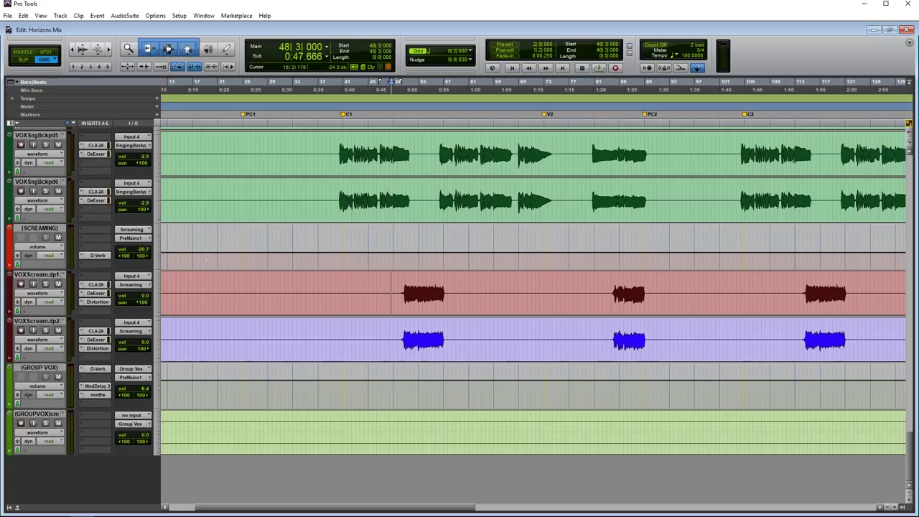
{"action": "scroll", "coordinate": [429, 359], "scroll_direction": "right", "scroll_amount": 3}
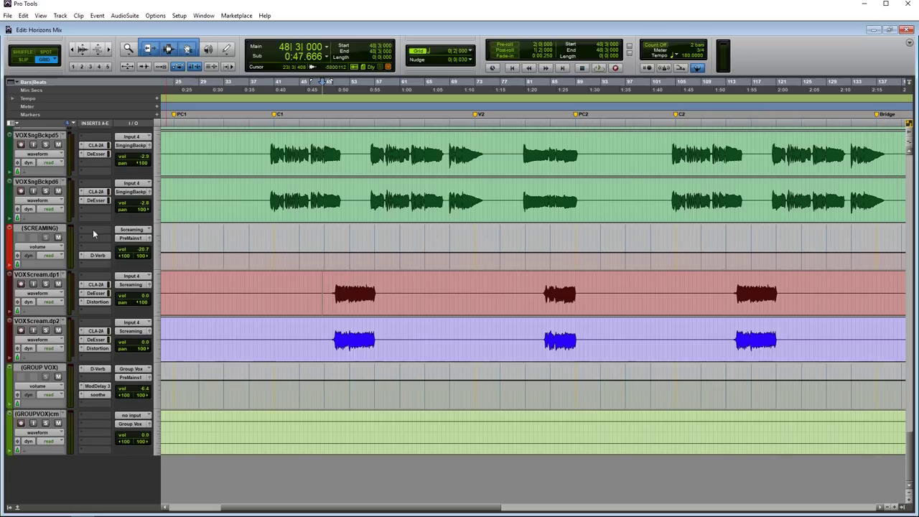
{"action": "scroll", "coordinate": [377, 302], "scroll_direction": "down", "scroll_amount": 3}
Step: Solo GROUP VOX cm and play its gang-vocal clip near C3(Gangs), then stop
{"action": "left_click", "coordinate": [436, 429]}
{"action": "scroll", "coordinate": [436, 430], "scroll_direction": "up", "scroll_amount": 3}
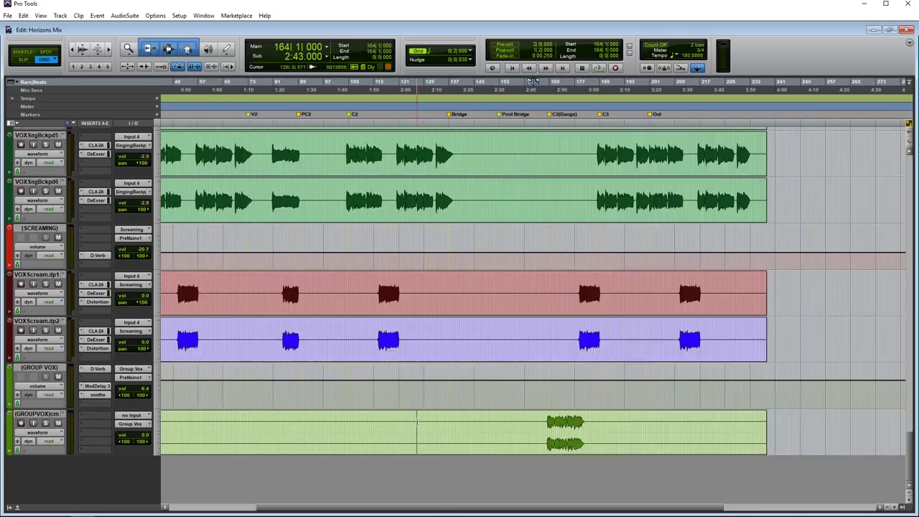
{"action": "scroll", "coordinate": [504, 437], "scroll_direction": "right", "scroll_amount": 3}
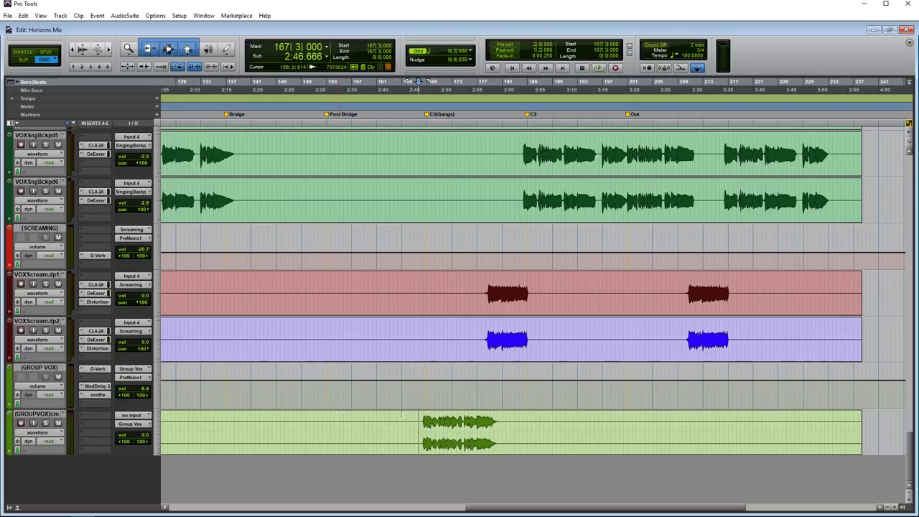
{"action": "left_click", "coordinate": [47, 424]}
{"action": "key", "text": "space"}
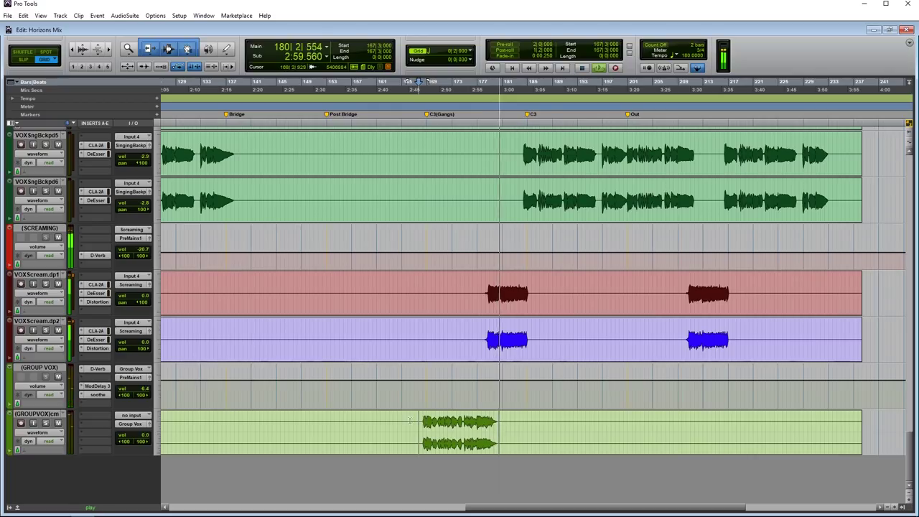
{"action": "key", "text": "space"}
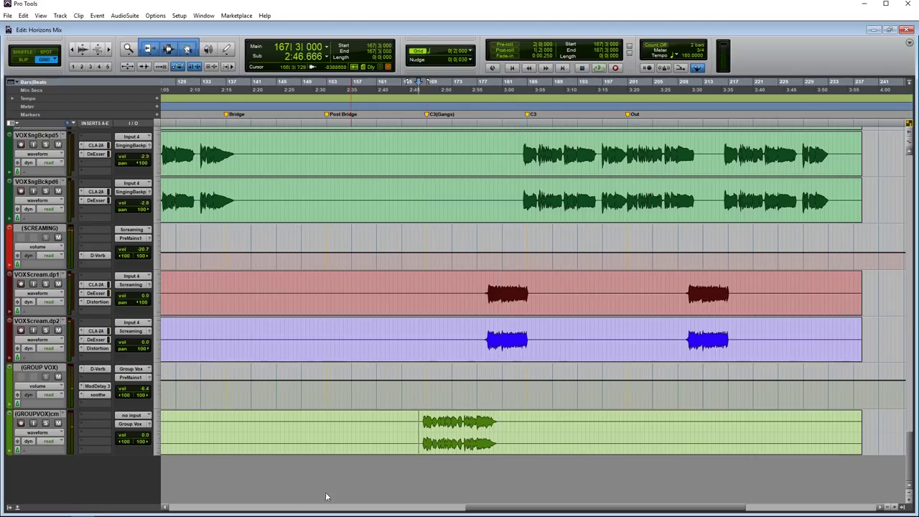
Step: Insert JST BG-Vocals from the Joey Sturgis Tones plug-ins on a GROUP VOX insert
{"action": "left_click", "coordinate": [104, 386]}
{"action": "mouse_move", "coordinate": [140, 392]}
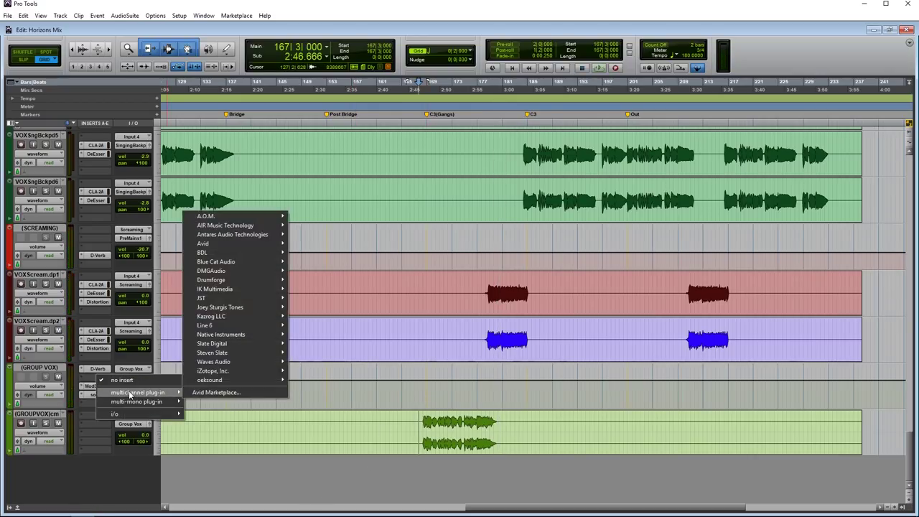
{"action": "mouse_move", "coordinate": [247, 308]}
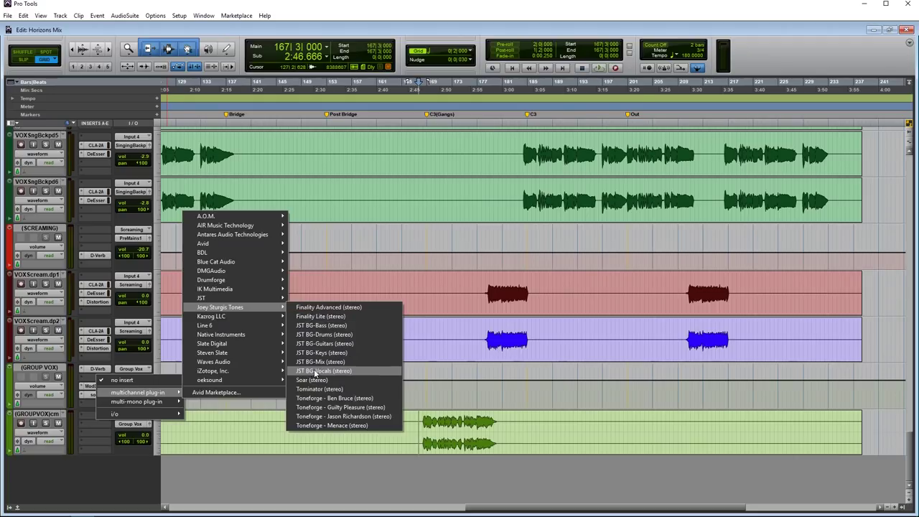
{"action": "left_click", "coordinate": [315, 370]}
Step: Move the plug-in window aside, play, and turn the Mode knob toward Bouncy
{"action": "left_click_drag", "start_coordinate": [538, 45], "coordinate": [397, 48]}
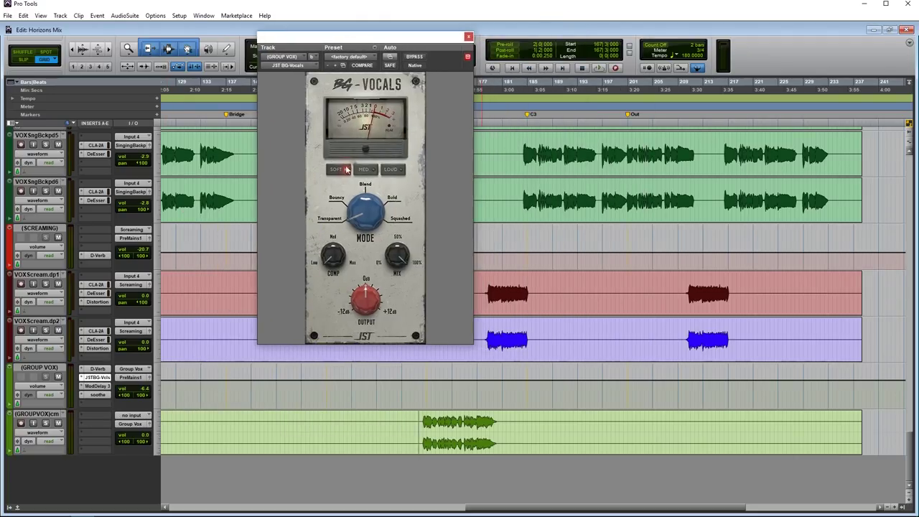
{"action": "key", "text": "space"}
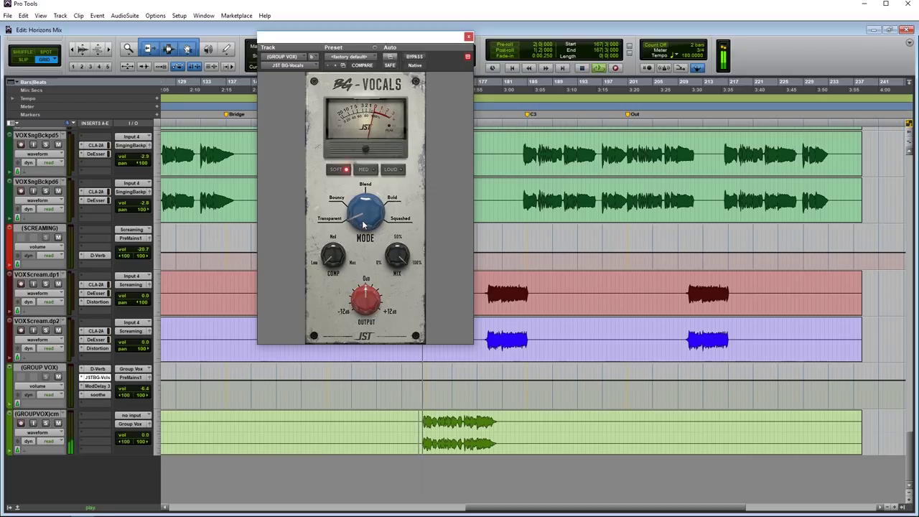
{"action": "mouse_move", "coordinate": [325, 228]}
{"action": "left_click_drag", "start_coordinate": [354, 216], "coordinate": [362, 211]}
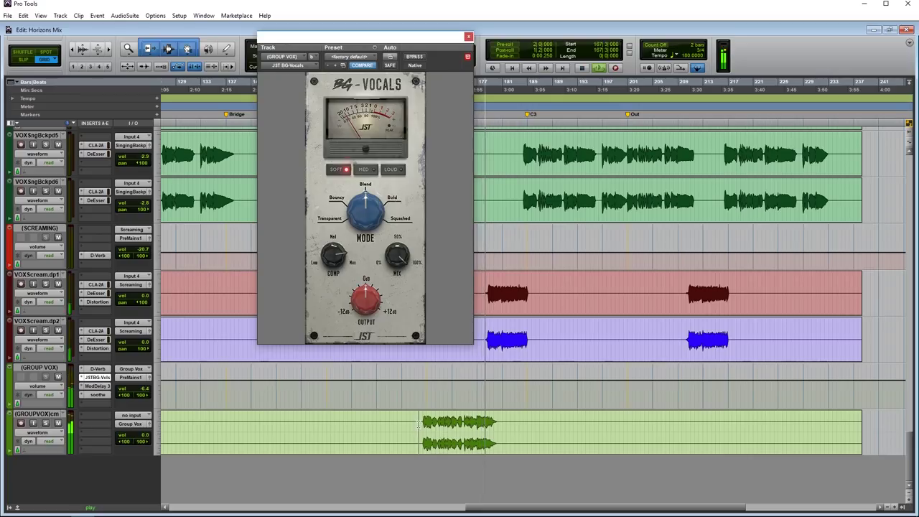
Step: Turn the GROUP VOX BG-Vocals COMP down to about 53 and switch from SOFT to MED
{"action": "key", "text": "space"}
{"action": "key", "text": "space"}
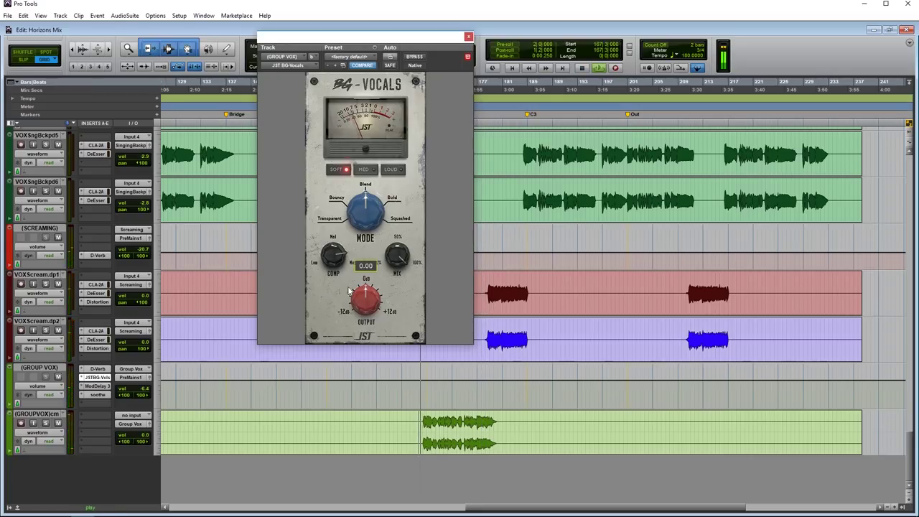
{"action": "left_click_drag", "start_coordinate": [332, 256], "coordinate": [325, 294]}
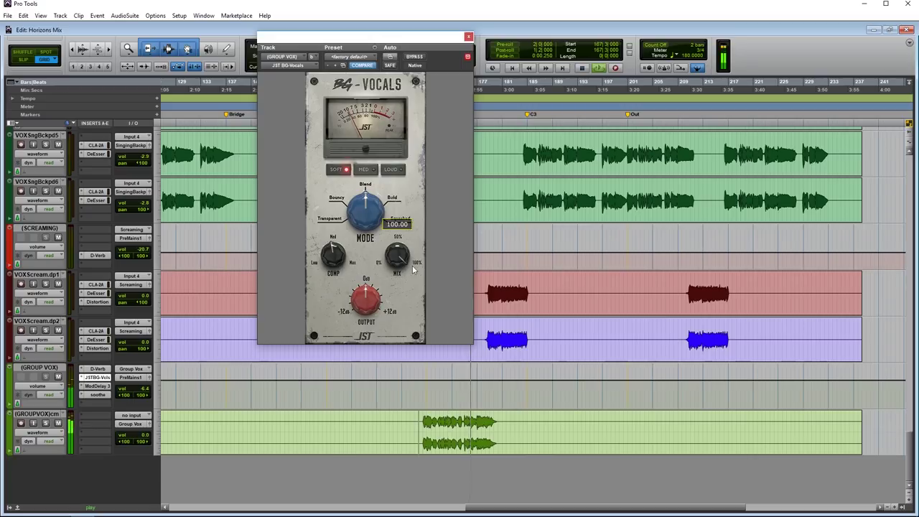
{"action": "mouse_move", "coordinate": [368, 306]}
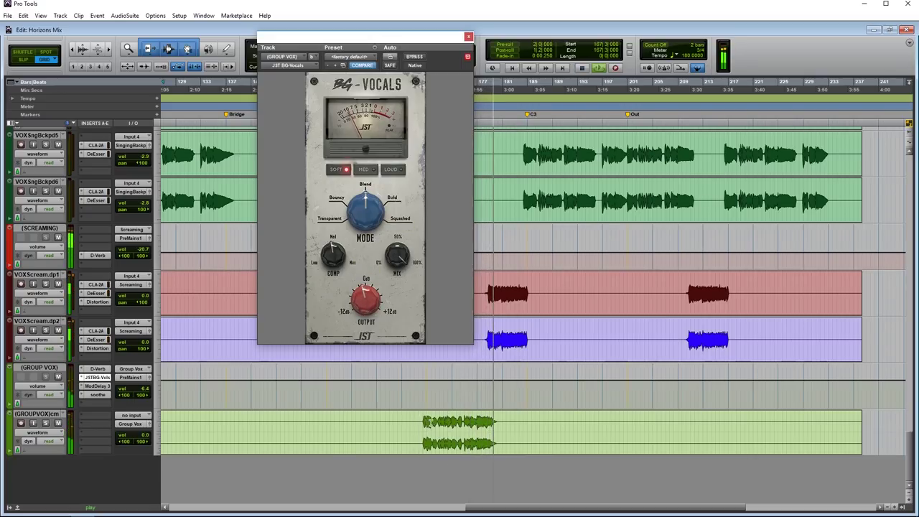
{"action": "left_click", "coordinate": [427, 391]}
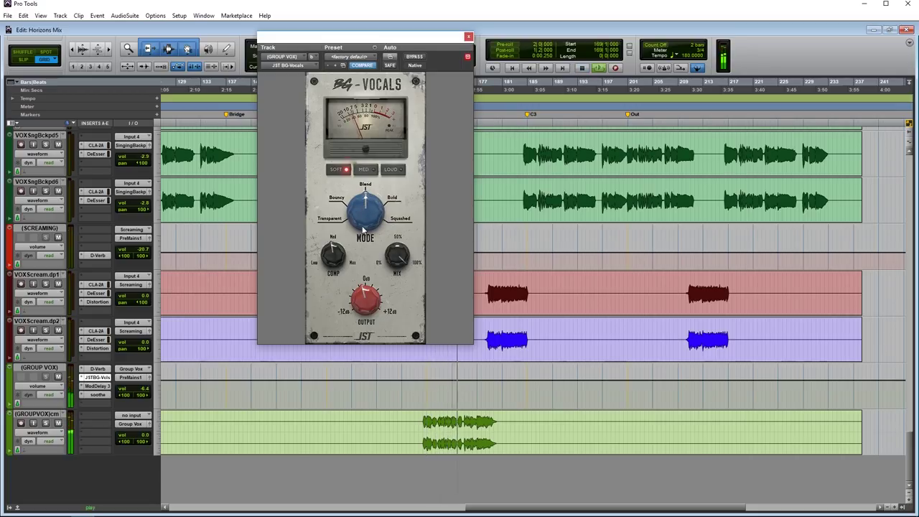
{"action": "left_click", "coordinate": [364, 169]}
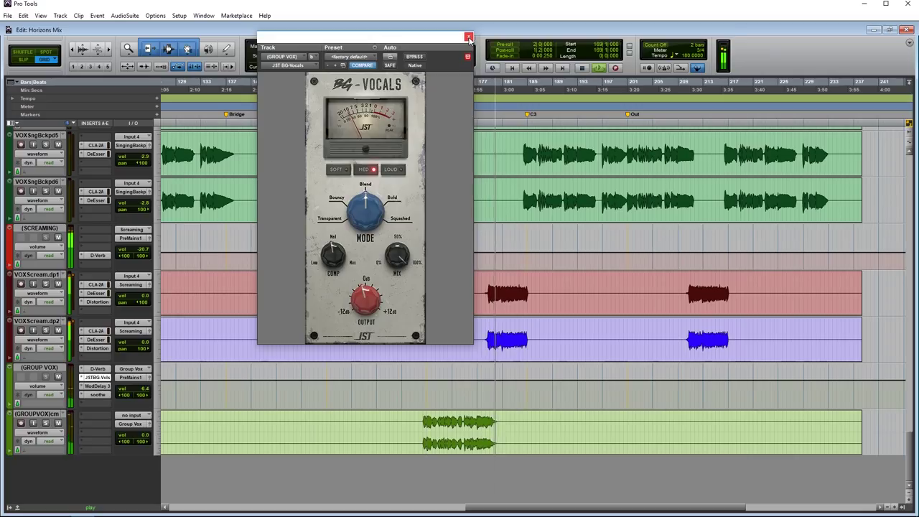
Step: Stop playback, leaving GROUP VOX BG-Vocals at MED, Blend mode, 0 dB output
{"action": "key", "text": "space"}
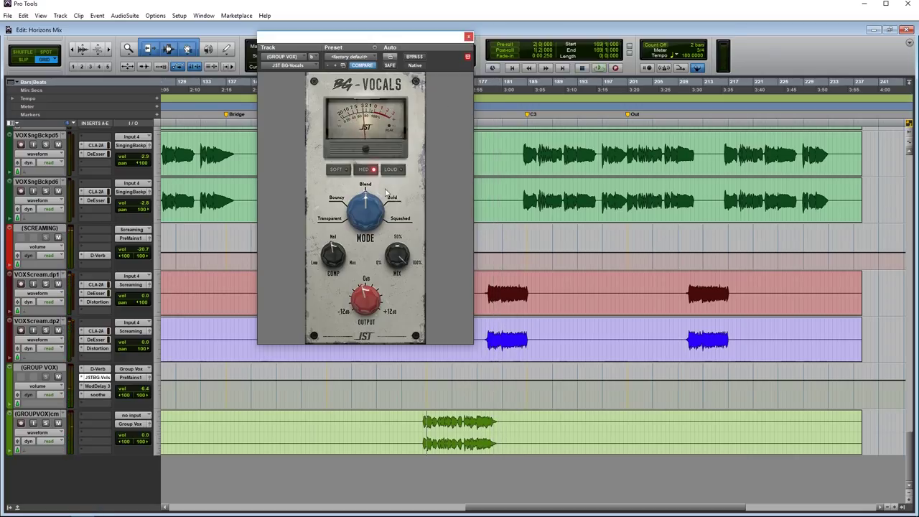